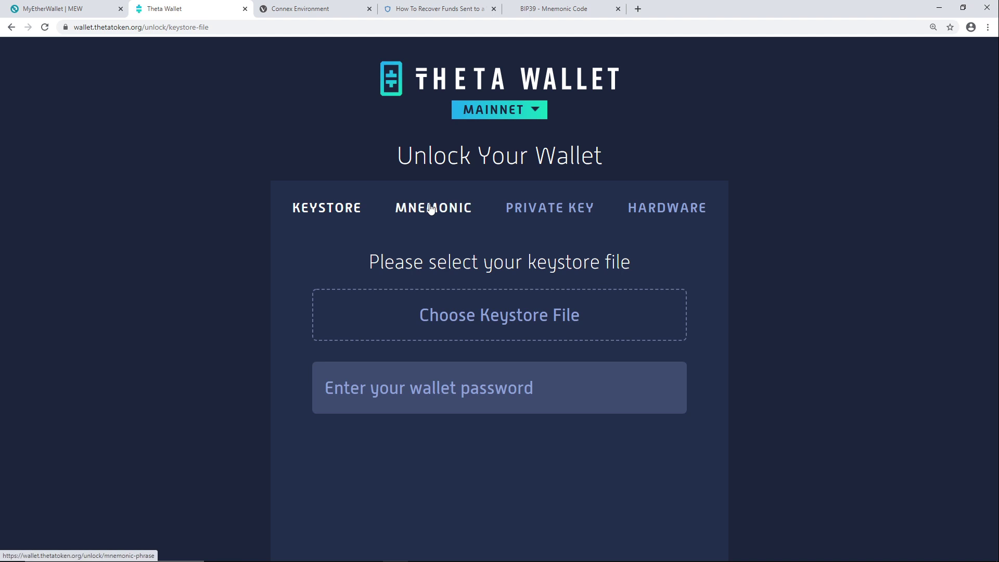
- Unlock Theta Wallet with the MEW Keystore.json file and its password
{"action": "left_click", "coordinate": [484, 315]}
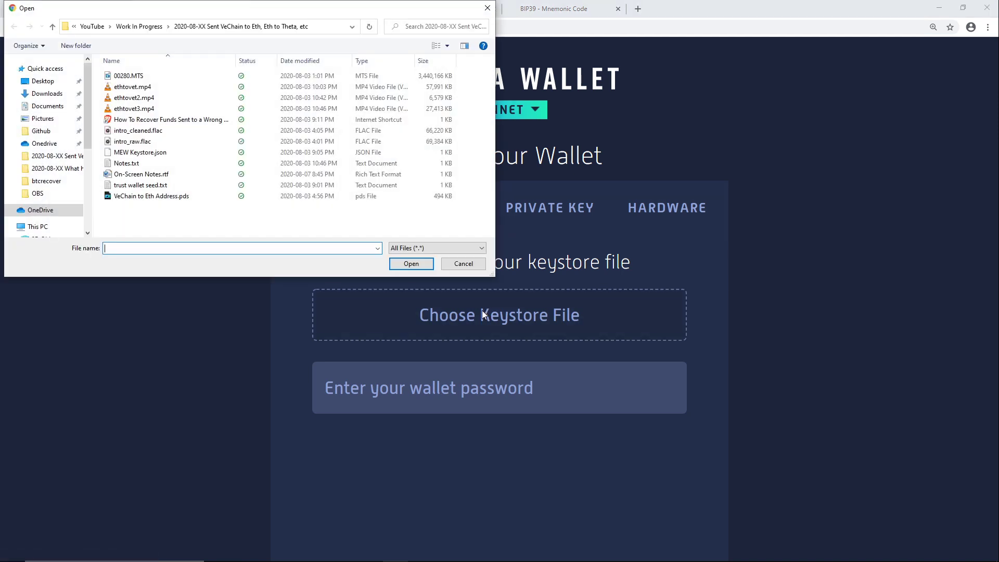
{"action": "left_click", "coordinate": [145, 152]}
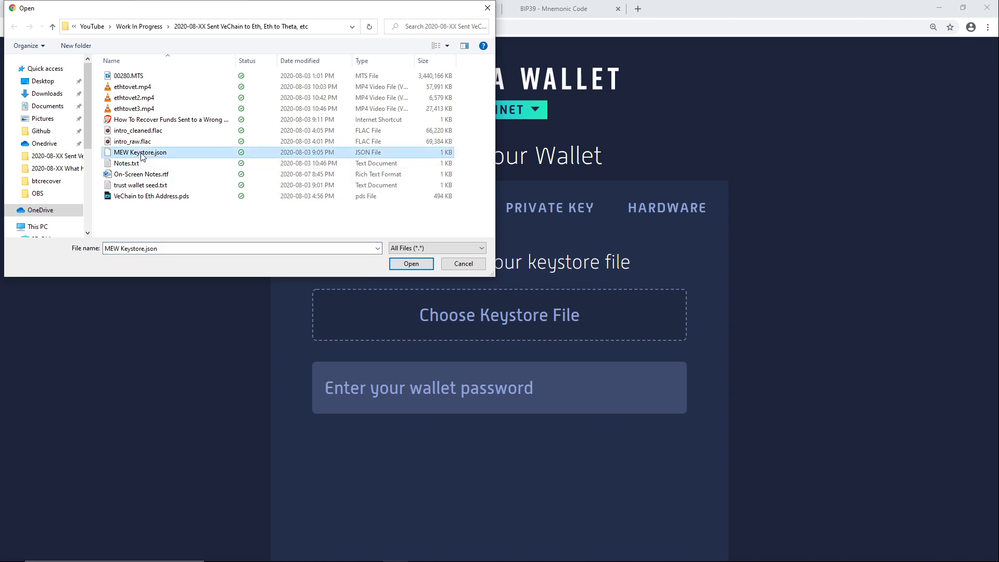
{"action": "left_click", "coordinate": [411, 264]}
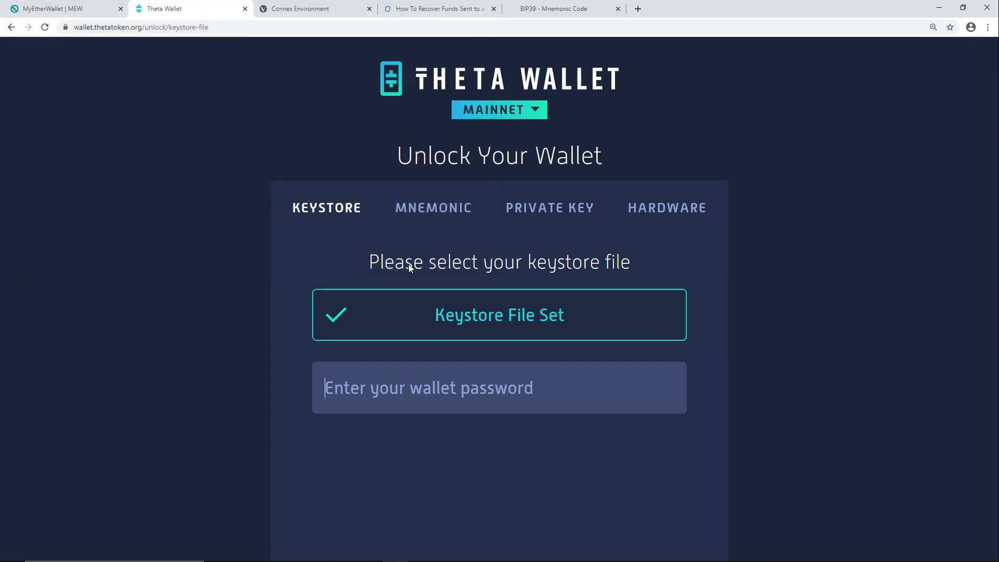
{"action": "type", "text": "a*********"}
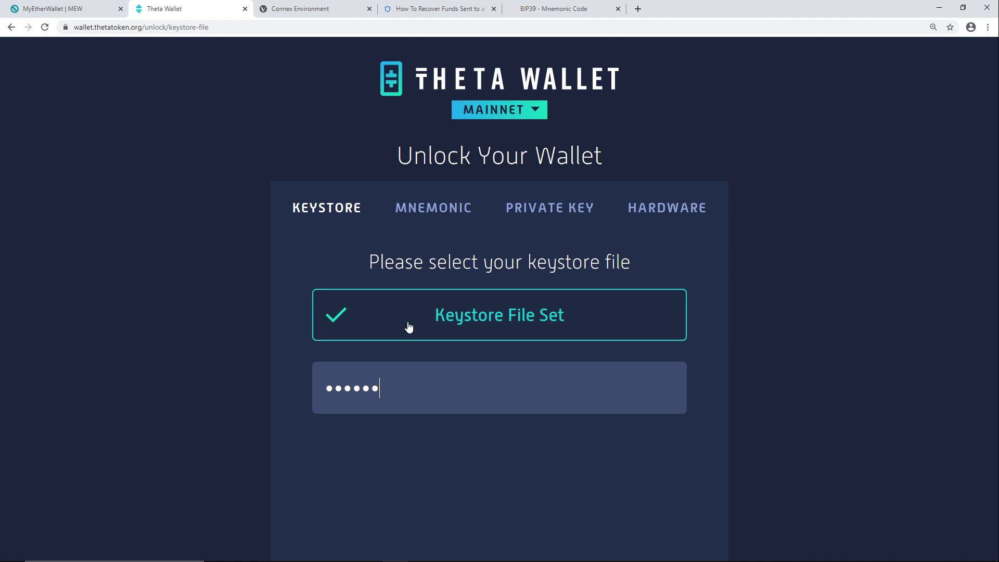
{"action": "type", "text": "*"}
{"action": "key", "text": "Return"}
{"action": "scroll", "coordinate": [472, 345], "scroll_direction": "down", "scroll_amount": 2}
{"action": "scroll", "coordinate": [546, 393], "scroll_direction": "up", "scroll_amount": 2}
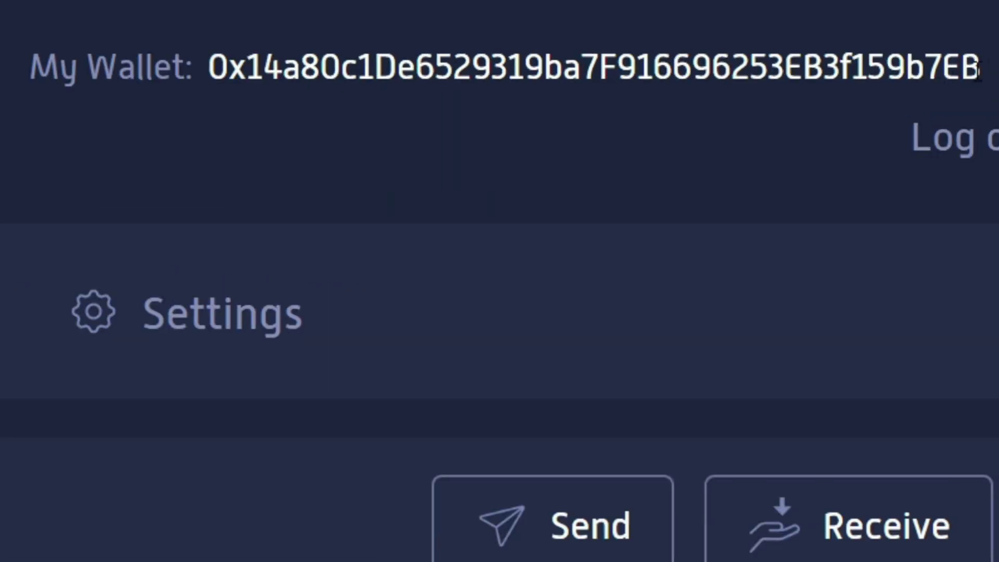
{"action": "left_click_drag", "start_coordinate": [980, 71], "coordinate": [931, 111]}
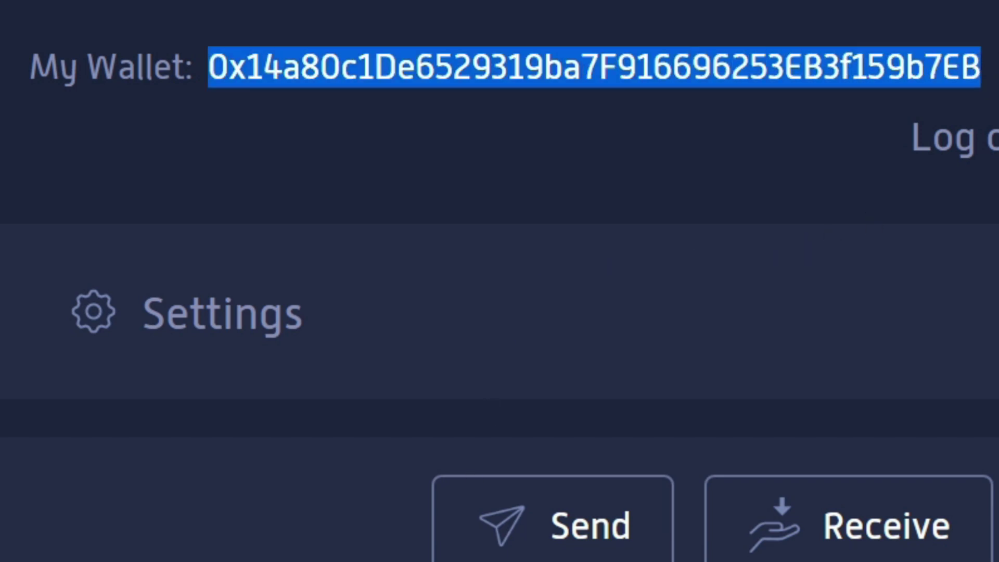
{"action": "scroll", "coordinate": [704, 442], "scroll_direction": "up", "scroll_amount": 1}
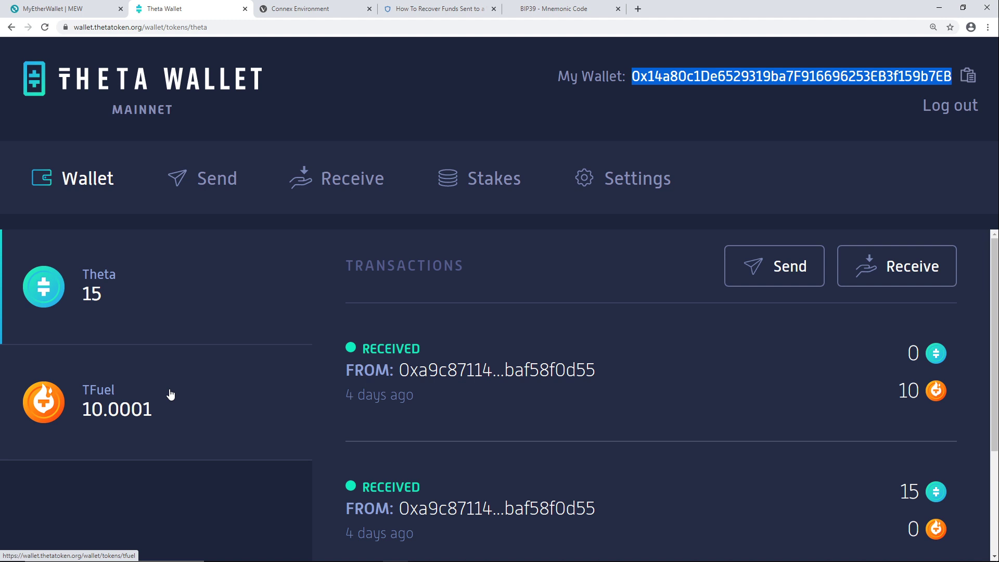
{"action": "key", "text": "super"}
- Select the Trust Wallet THETA address in On-Screen Notes.rtf, then minimize WordPad
{"action": "left_click", "coordinate": [475, 557]}
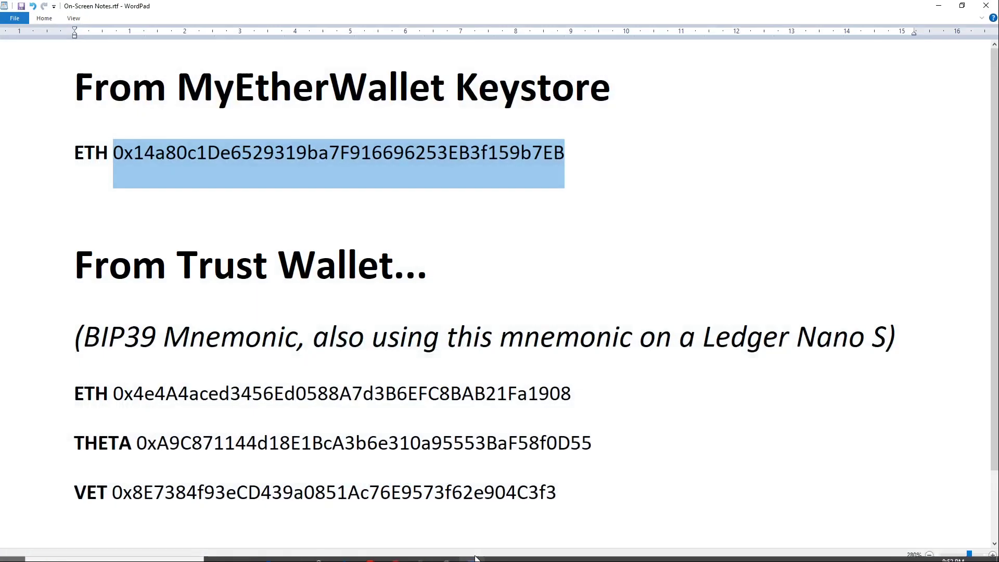
{"action": "double_click", "coordinate": [275, 443]}
{"action": "key", "text": "ctrl+c"}
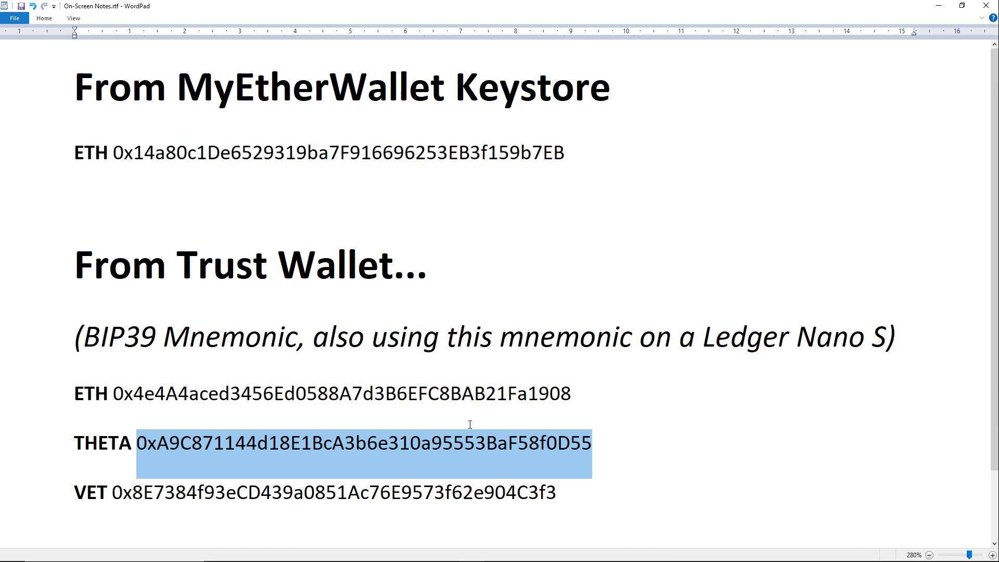
{"action": "left_click", "coordinate": [939, 5]}
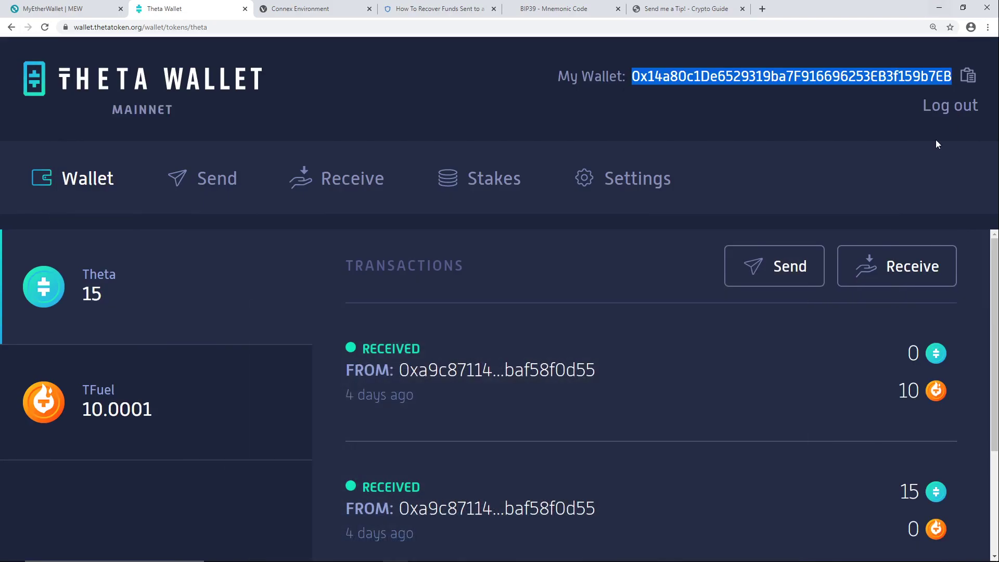
{"action": "left_click", "coordinate": [764, 270]}
{"action": "left_click", "coordinate": [321, 212]}
{"action": "key", "text": "ctrl+v"}
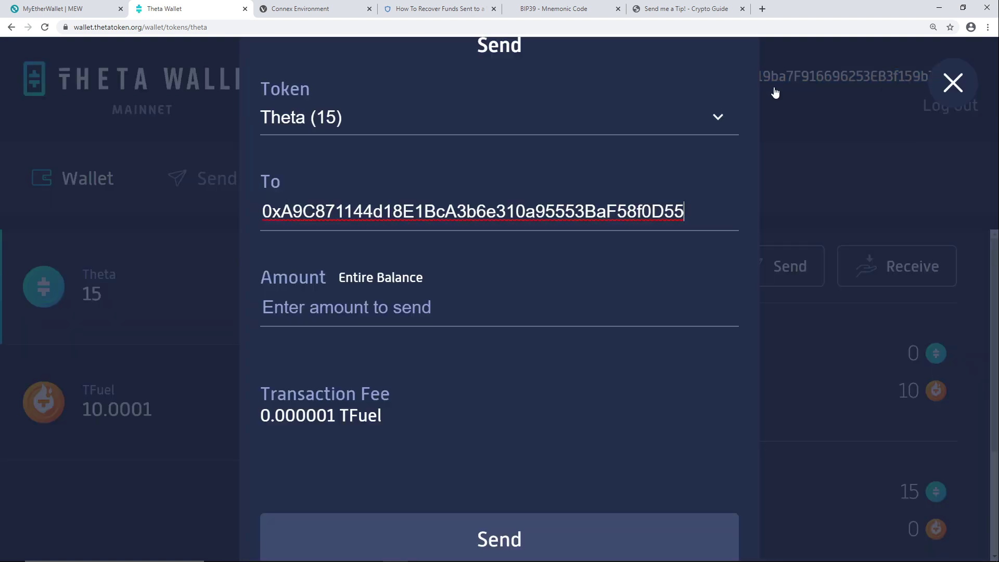
{"action": "left_click", "coordinate": [378, 280]}
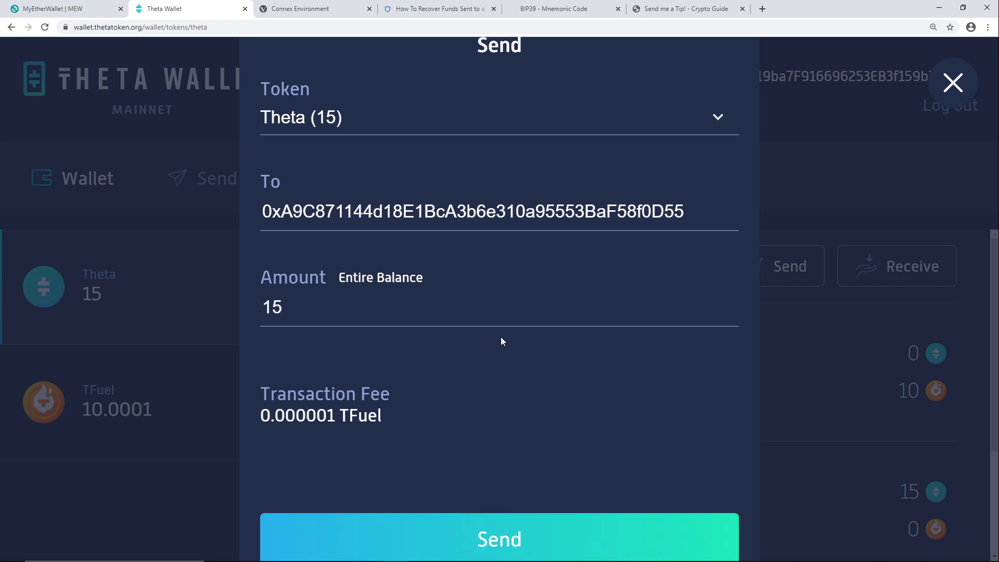
{"action": "left_click", "coordinate": [509, 538]}
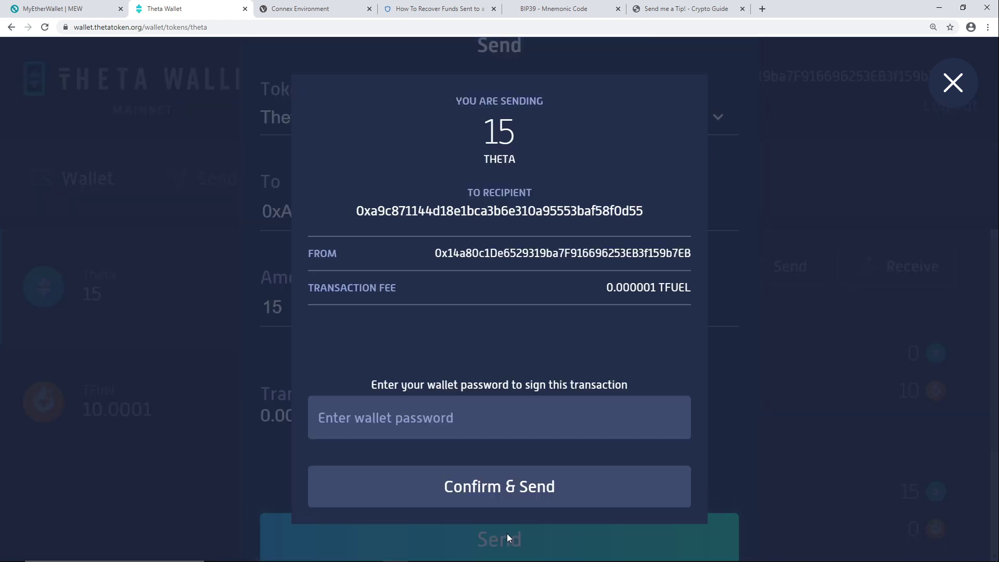
{"action": "left_click", "coordinate": [396, 417]}
{"action": "type", "text": "•••••••••••"}
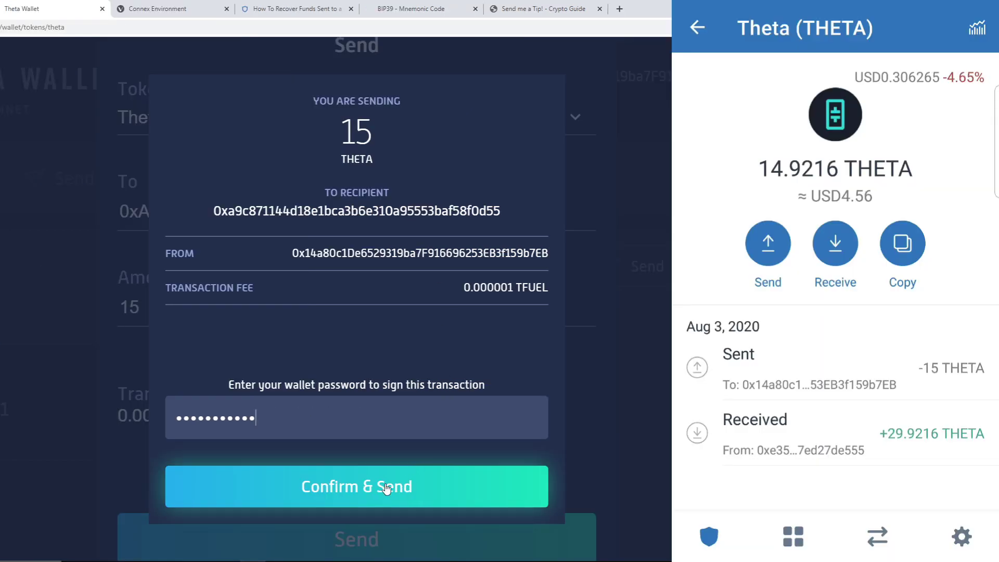
{"action": "left_click", "coordinate": [528, 486]}
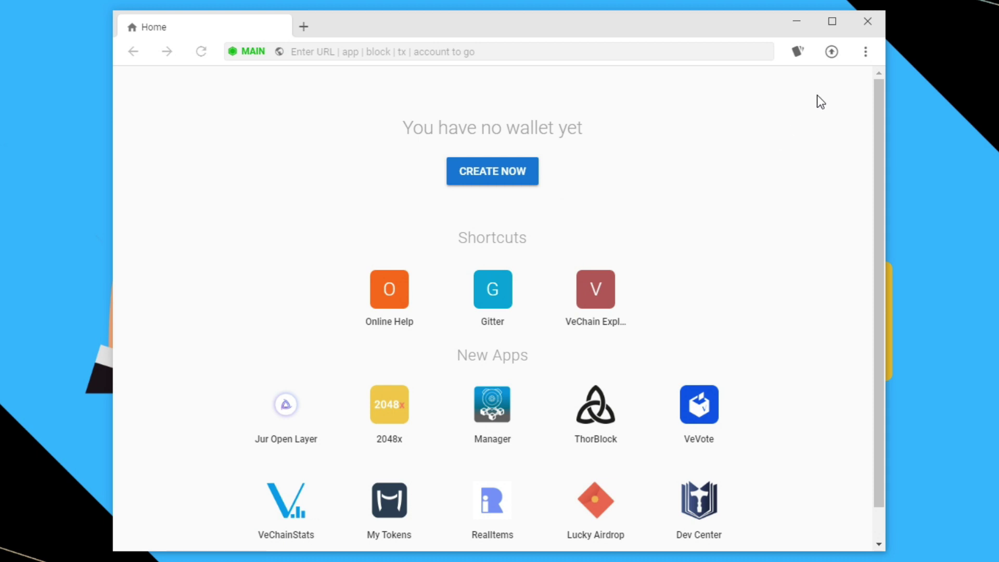
- Review the Ledger Nano wallets, then start a Keystore wallet import from the Local list
{"action": "left_click", "coordinate": [797, 52]}
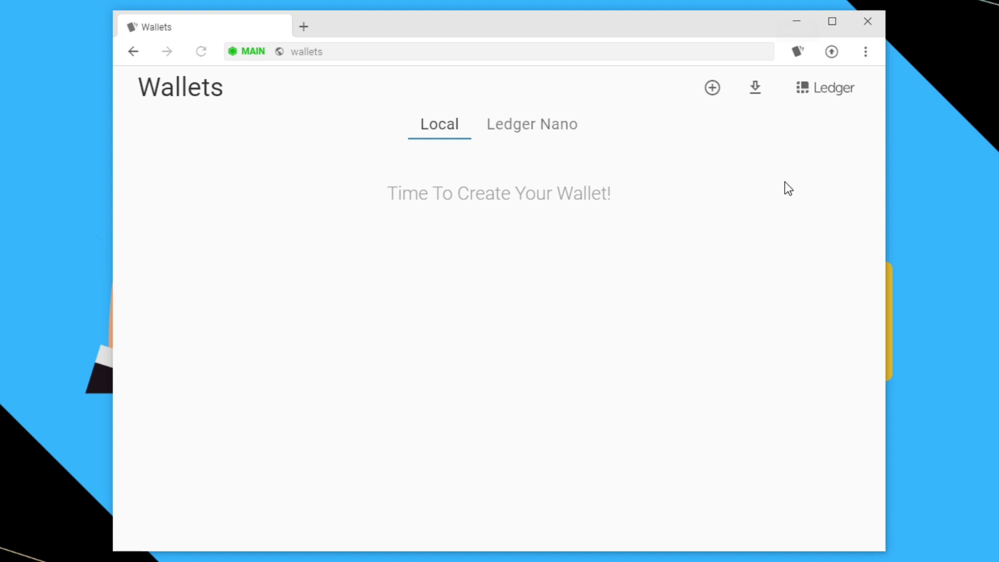
{"action": "left_click", "coordinate": [542, 128]}
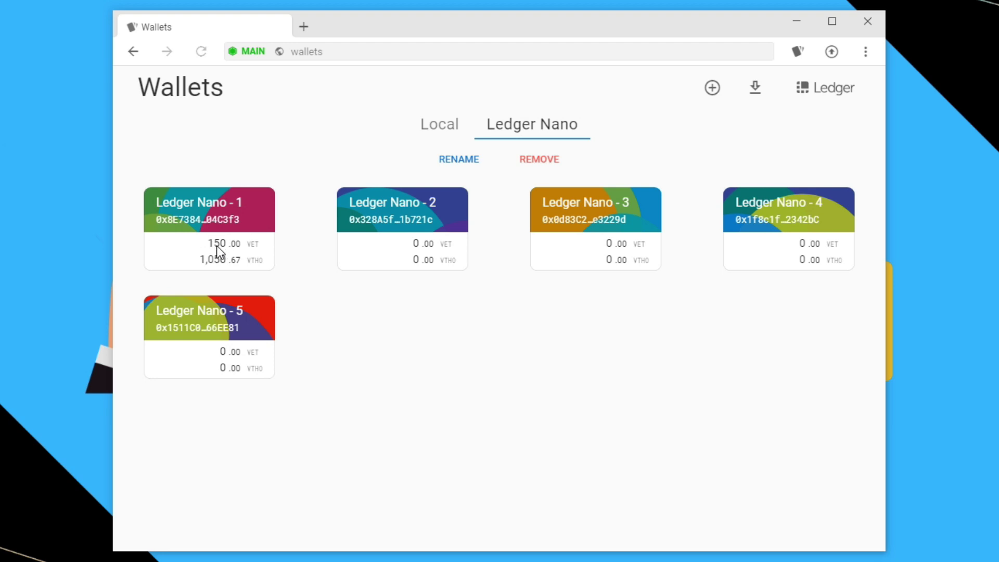
{"action": "left_click", "coordinate": [441, 125]}
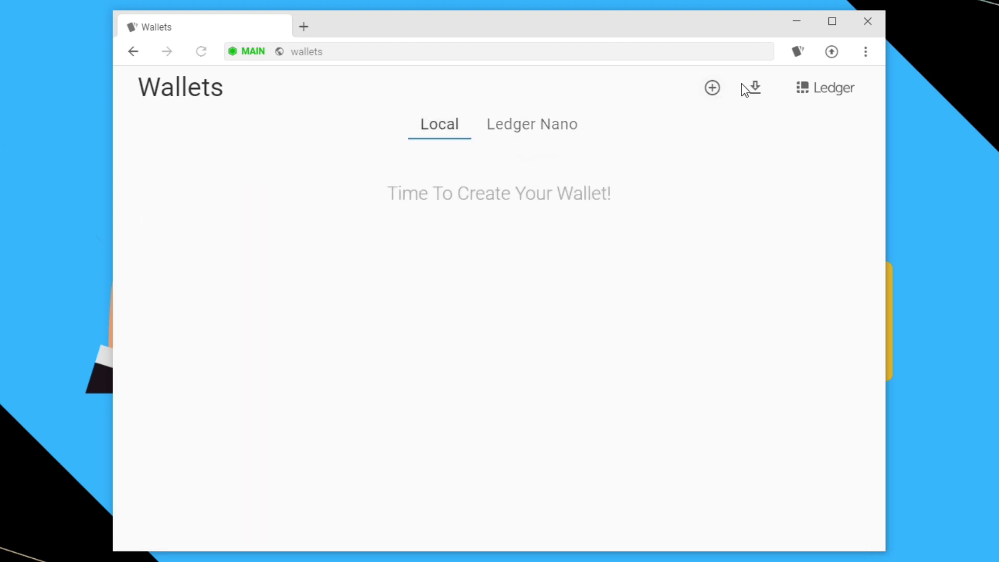
{"action": "left_click", "coordinate": [759, 84]}
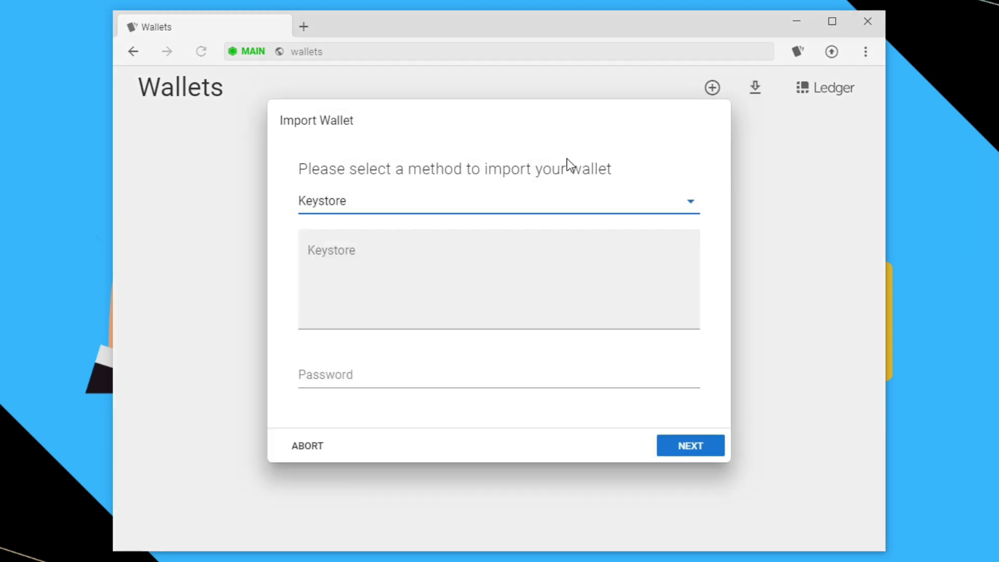
{"action": "left_click", "coordinate": [355, 252]}
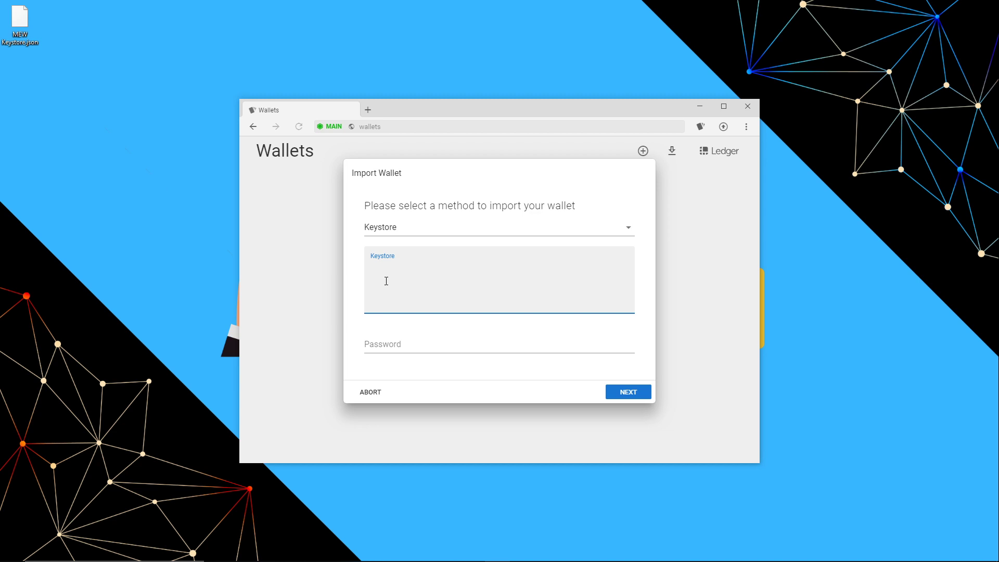
- Open MEW Keystore.json from the desktop in Notepad
{"action": "right_click", "coordinate": [23, 22]}
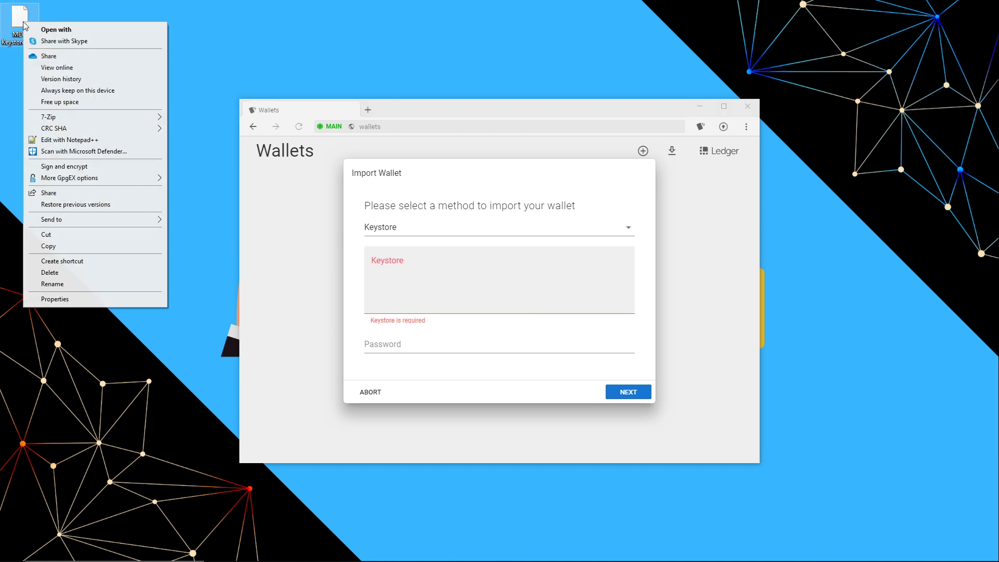
{"action": "left_click", "coordinate": [38, 30]}
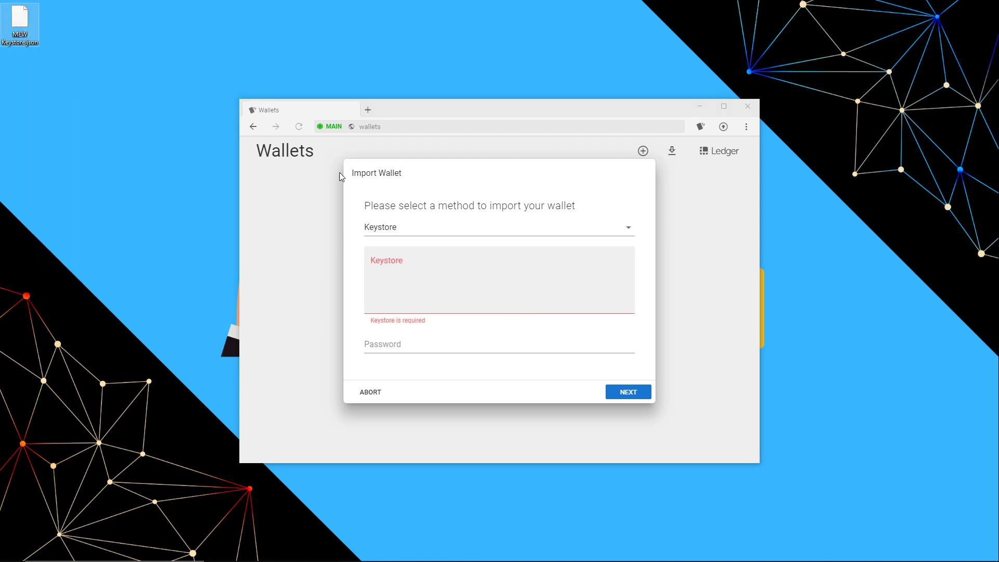
{"action": "left_click", "coordinate": [433, 186]}
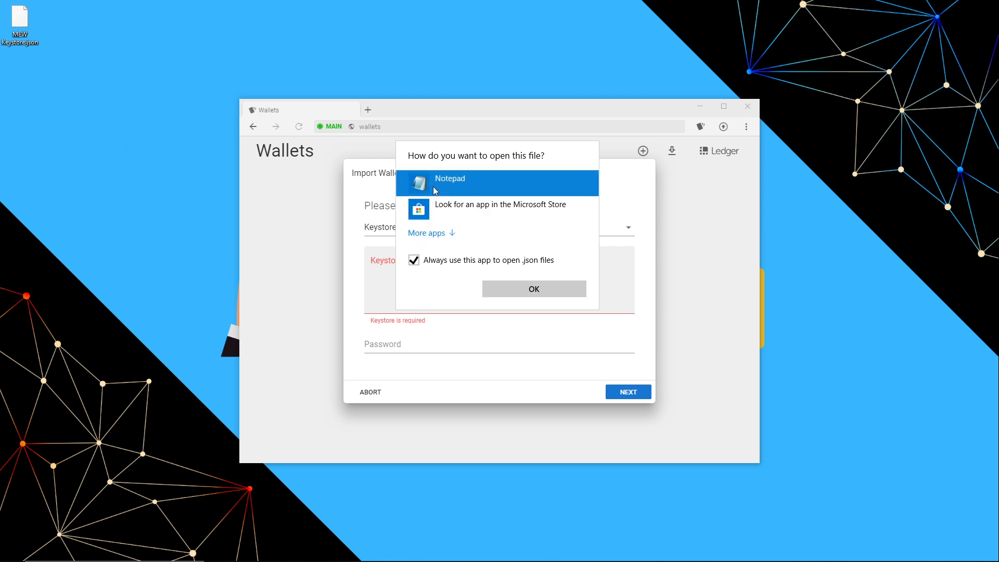
{"action": "left_click", "coordinate": [538, 289]}
- Copy the full keystore JSON and paste it into VeChain Sync's Keystore field
{"action": "left_click", "coordinate": [37, 99]}
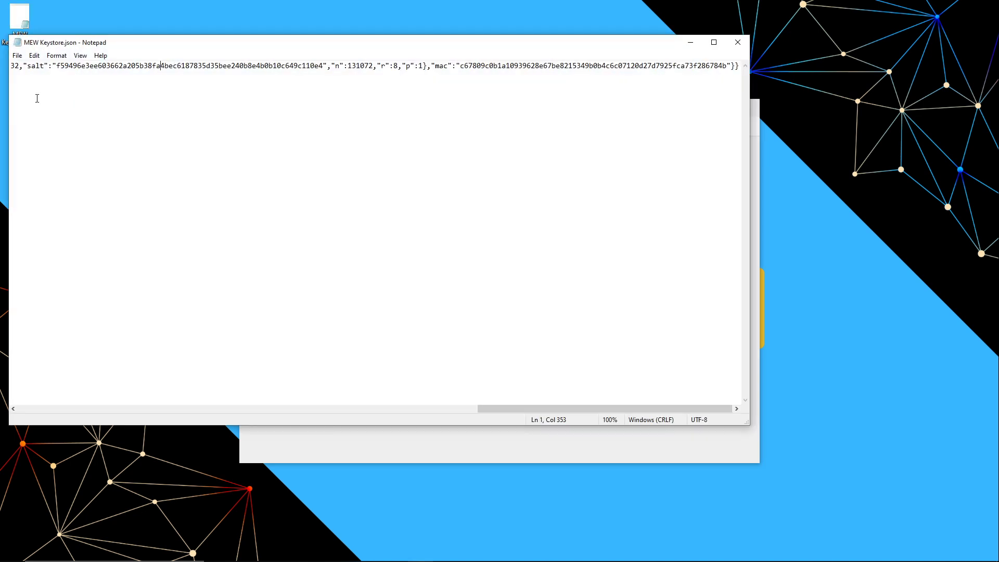
{"action": "right_click", "coordinate": [111, 89]}
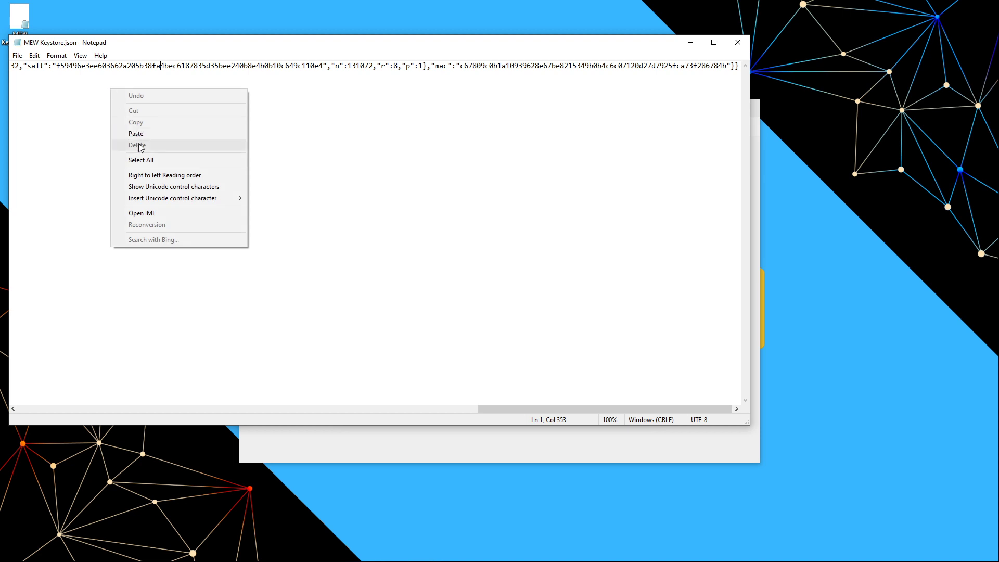
{"action": "left_click", "coordinate": [142, 160]}
{"action": "right_click", "coordinate": [160, 78]}
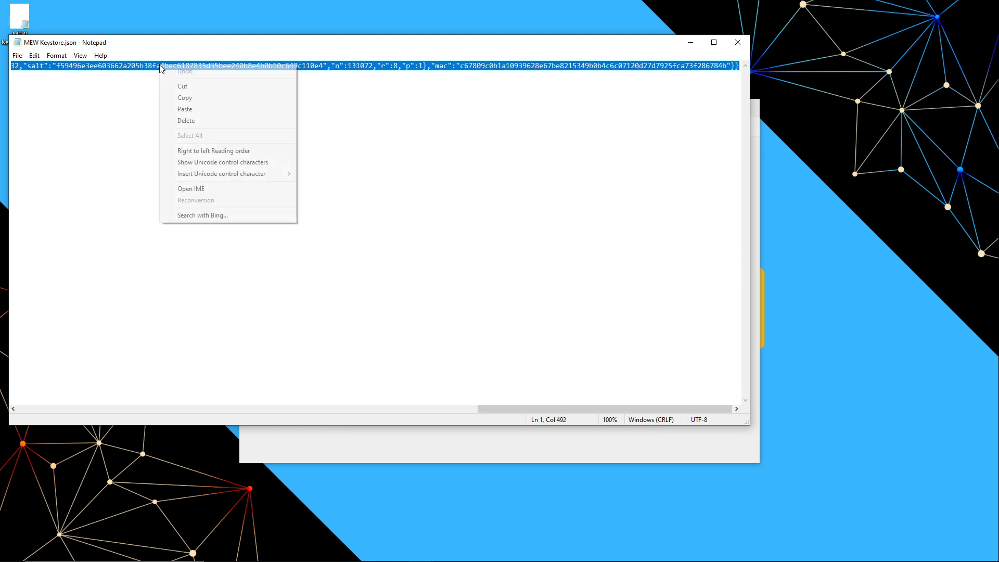
{"action": "left_click", "coordinate": [190, 98]}
{"action": "left_click", "coordinate": [699, 45]}
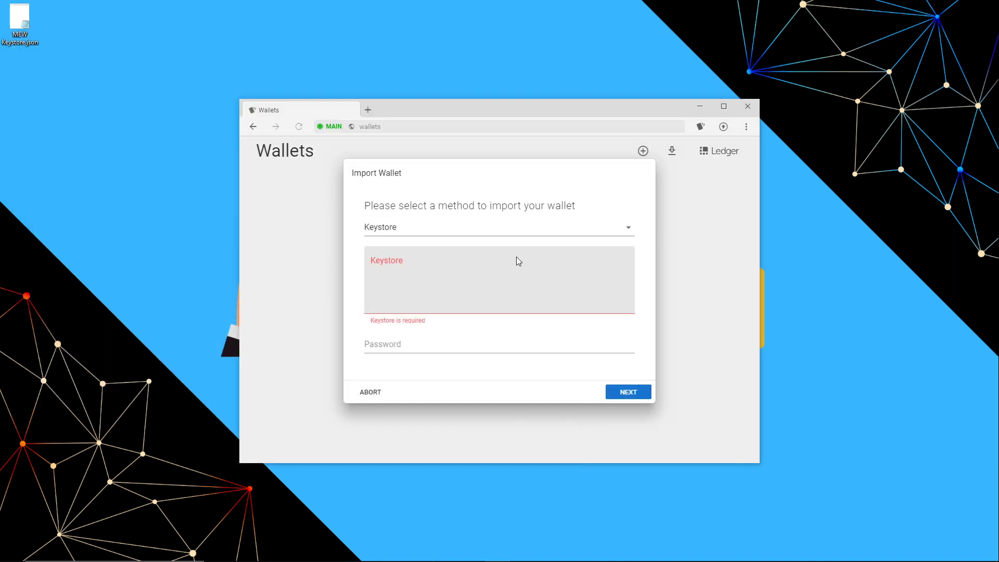
{"action": "left_click", "coordinate": [401, 284]}
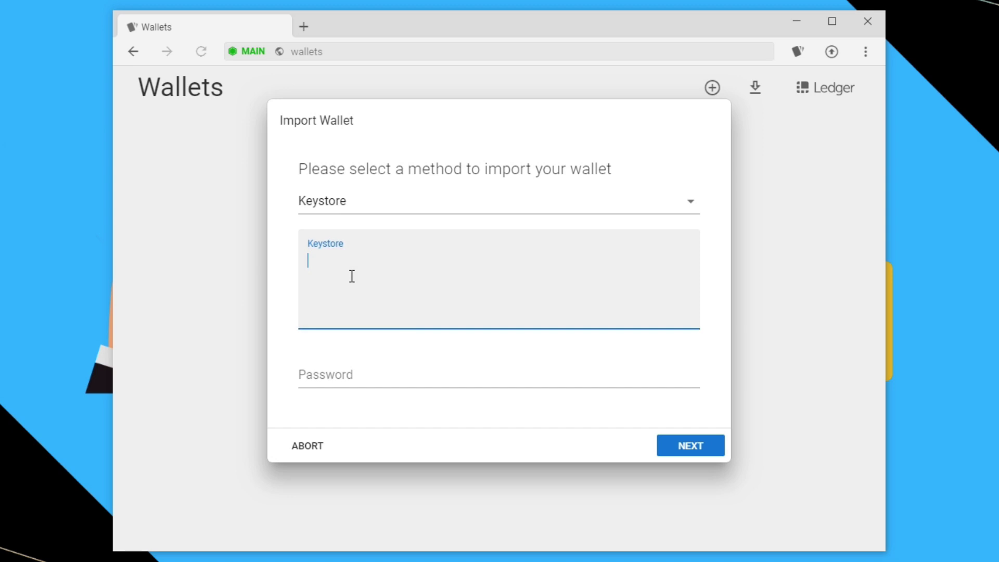
{"action": "right_click", "coordinate": [352, 276]}
{"action": "left_click", "coordinate": [379, 329]}
- Enter the keystore password to decrypt the pasted keystore
{"action": "left_click", "coordinate": [355, 377]}
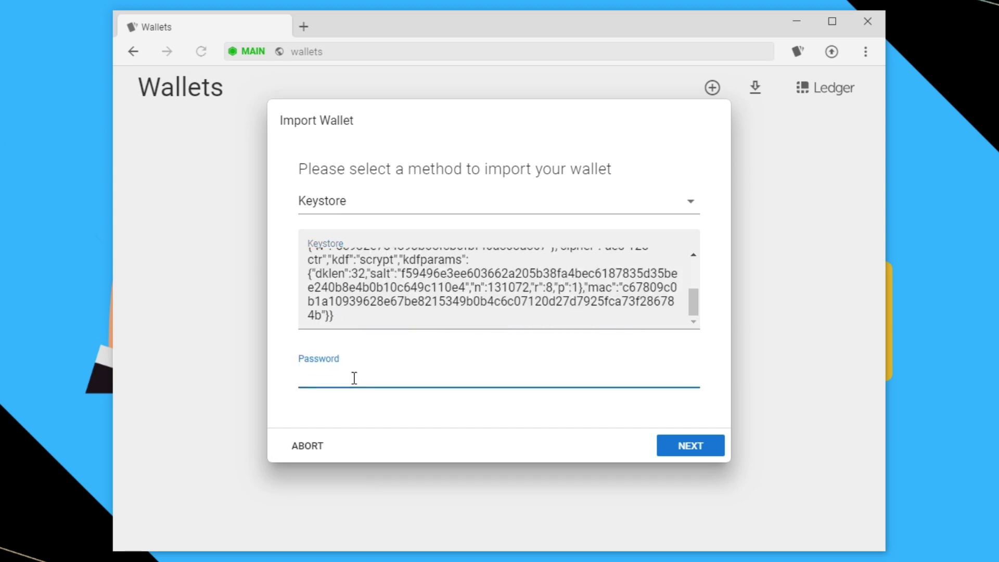
{"action": "type", "text": "•••••••••••"}
{"action": "key", "text": "Return"}
- Name the imported wallet 'MEW Eth Keystore'
{"action": "left_click", "coordinate": [336, 248]}
{"action": "type", "text": "E"}
{"action": "key", "text": "BackSpace"}
{"action": "type", "text": "MEW ETH"}
{"action": "key", "text": "BackSpace"}
{"action": "key", "text": "BackSpace"}
{"action": "type", "text": "th Keystore"}
- Set and repeat a new wallet password, correcting the mismatched repeat, and import the wallet
{"action": "key", "text": "Tab"}
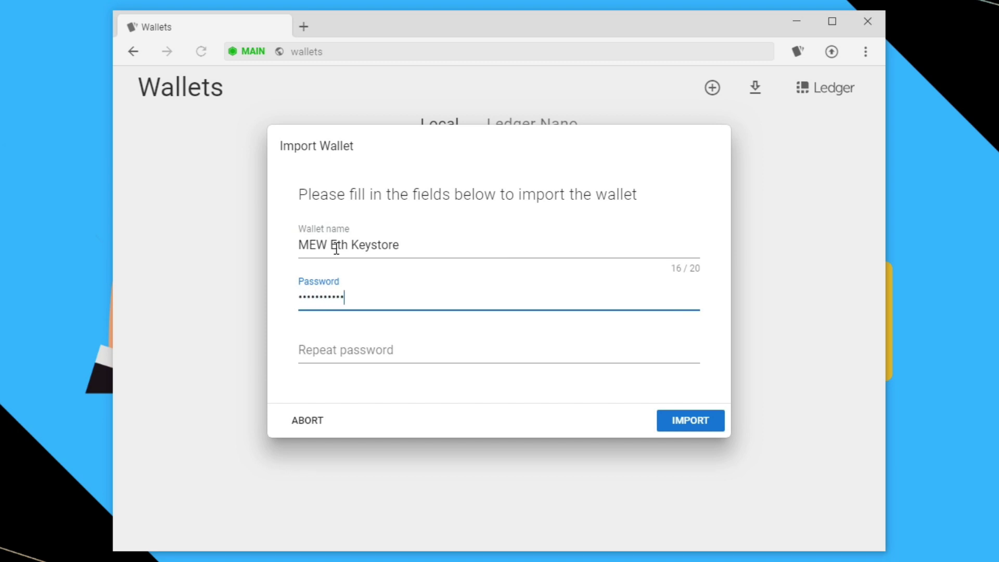
{"action": "key", "text": "Tab"}
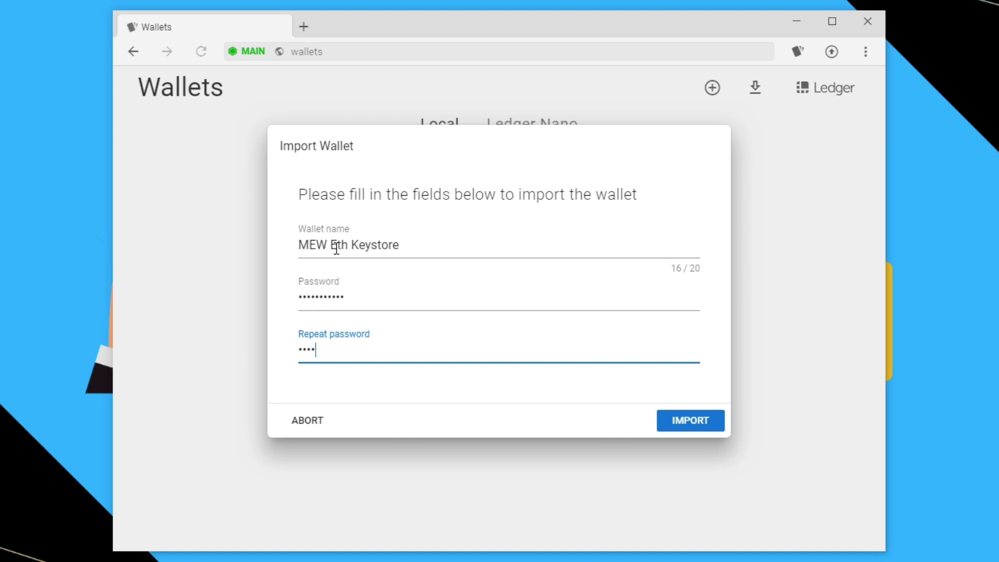
{"action": "left_click", "coordinate": [692, 426]}
{"action": "left_click_drag", "start_coordinate": [375, 357], "coordinate": [57, 323]}
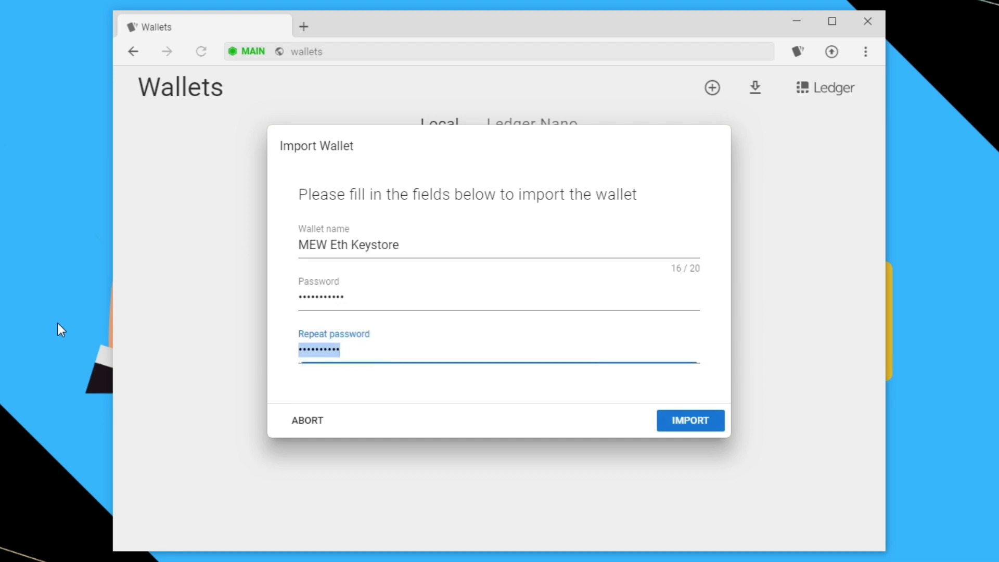
{"action": "type", "text": "•••••••••••"}
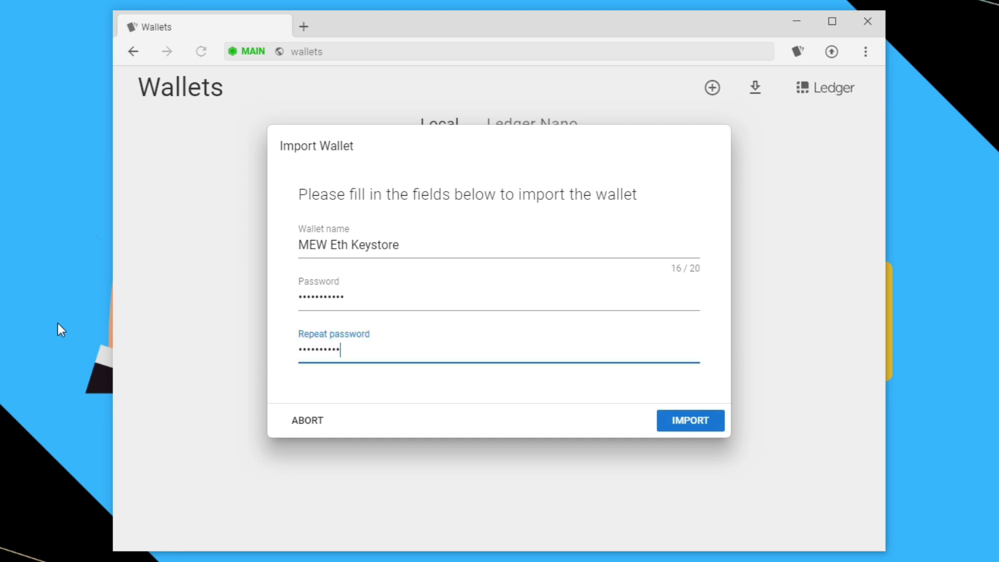
{"action": "key", "text": "Return"}
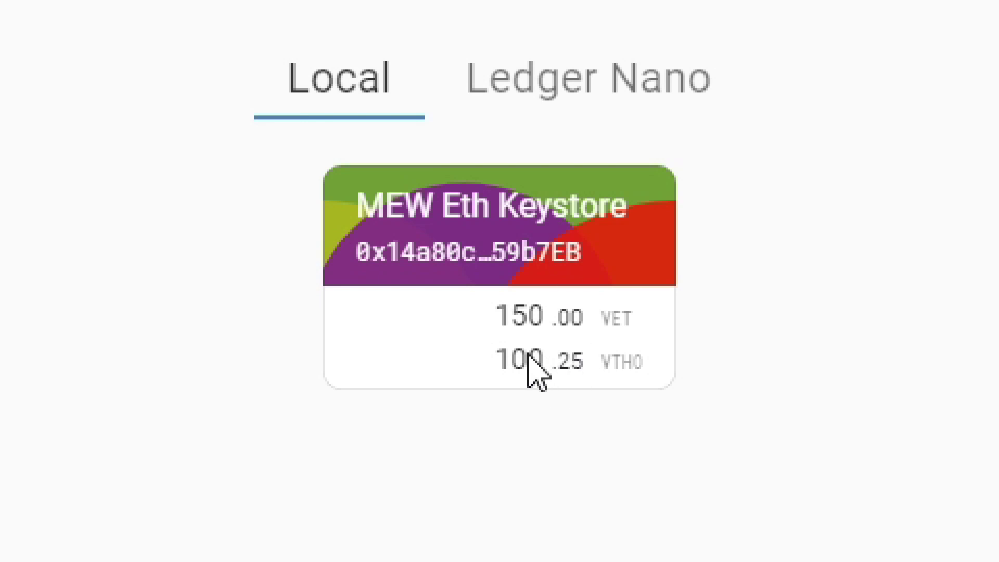
- Start a transfer from MEW Eth Keystore with the Trust Wallet VET address from the notes as recipient
{"action": "left_click", "coordinate": [531, 237]}
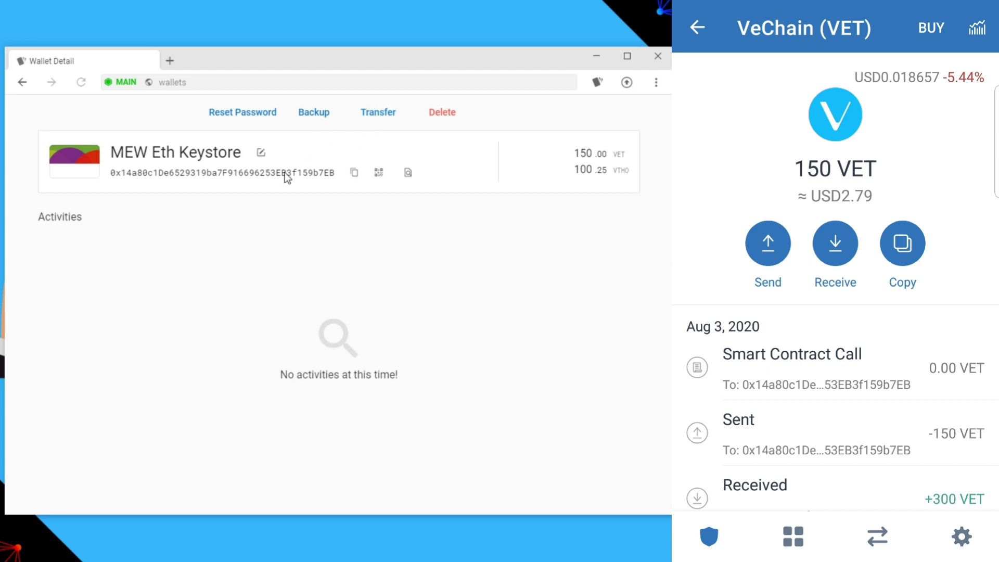
{"action": "left_click", "coordinate": [378, 113]}
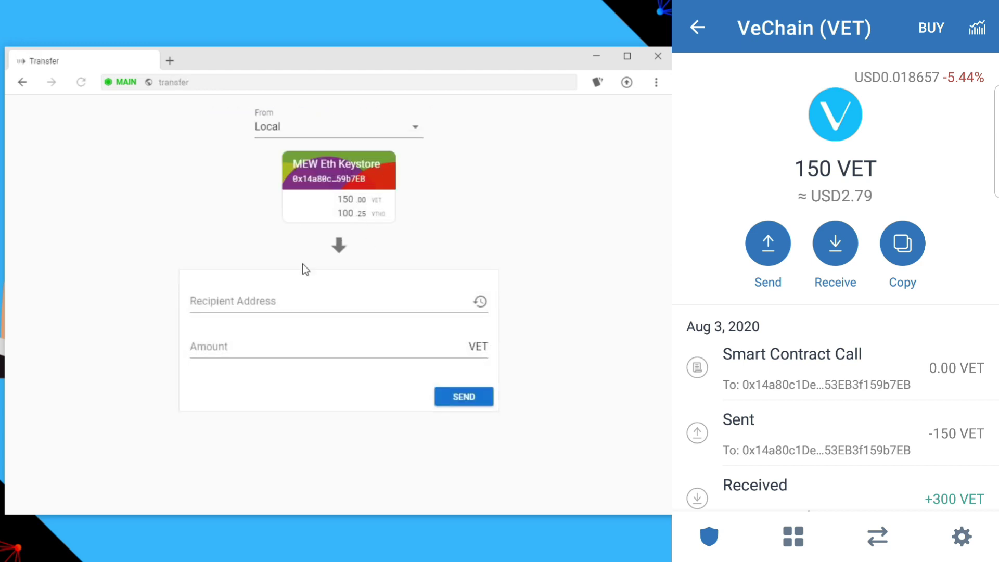
{"action": "key", "text": "super"}
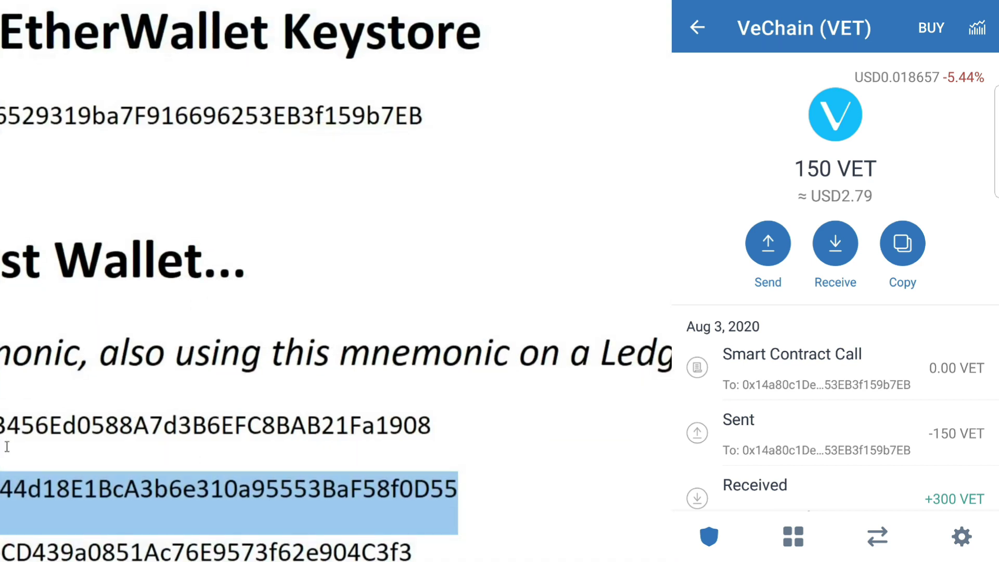
{"action": "scroll", "coordinate": [24, 448], "scroll_direction": "down", "scroll_amount": 2}
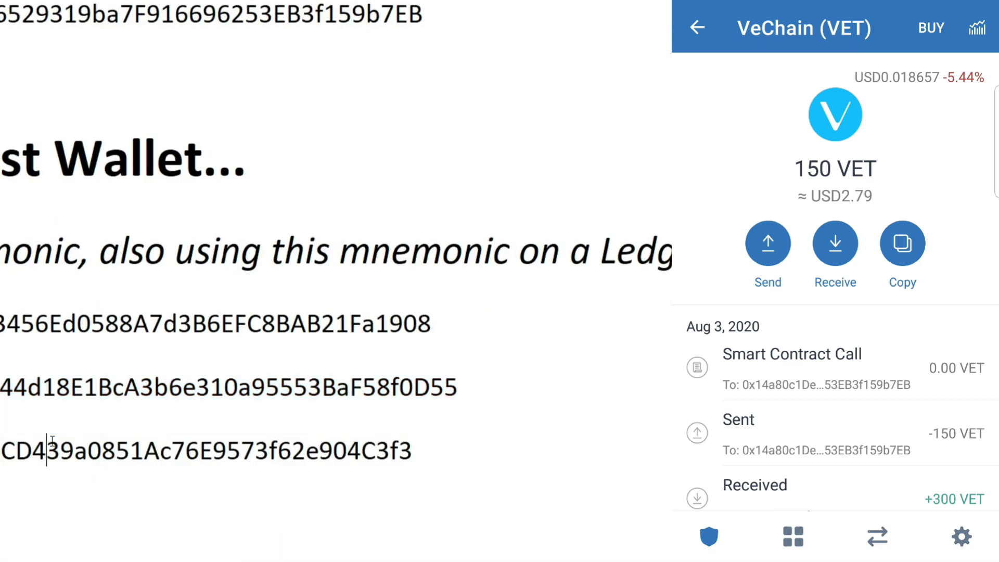
{"action": "double_click", "coordinate": [52, 447]}
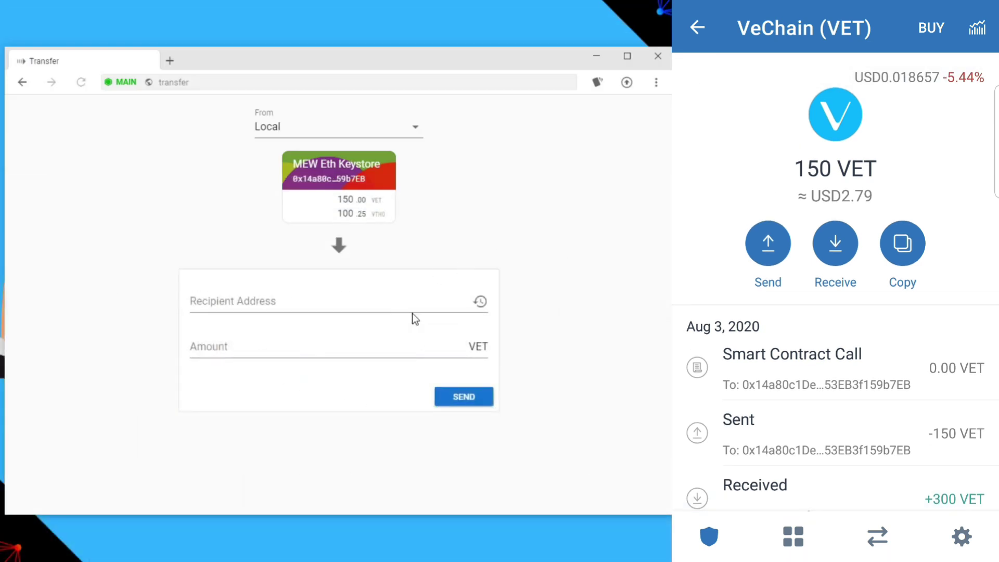
{"action": "left_click", "coordinate": [319, 295]}
{"action": "key", "text": "ctrl+v"}
- Enter 150 VET as the transfer amount and submit it for review
{"action": "left_click", "coordinate": [298, 341]}
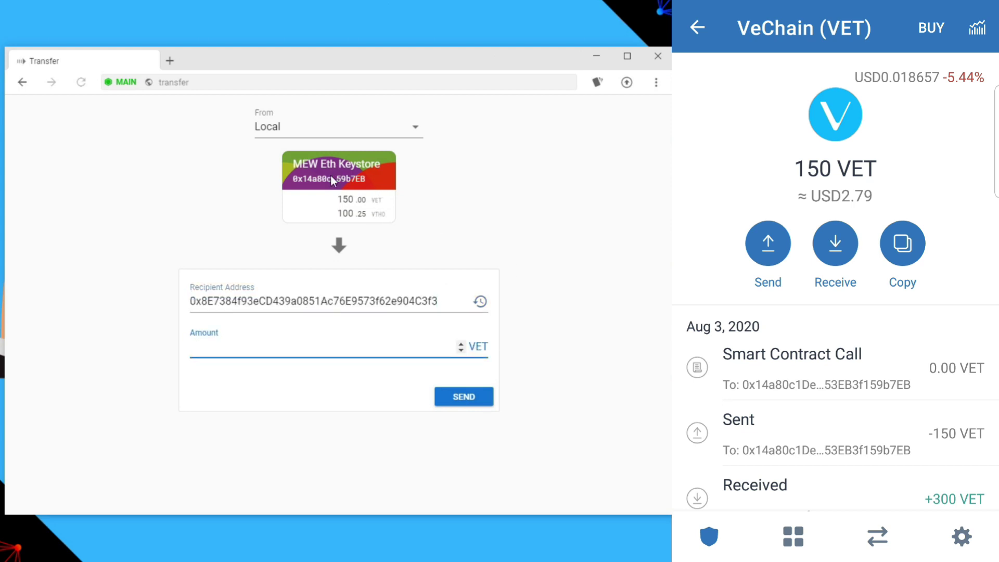
{"action": "left_click", "coordinate": [348, 203]}
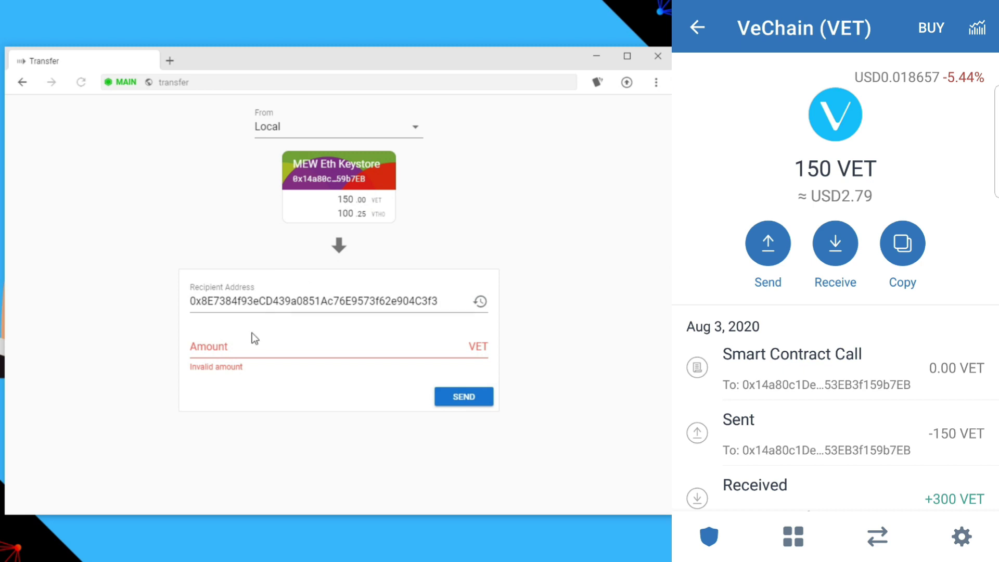
{"action": "left_click", "coordinate": [250, 357]}
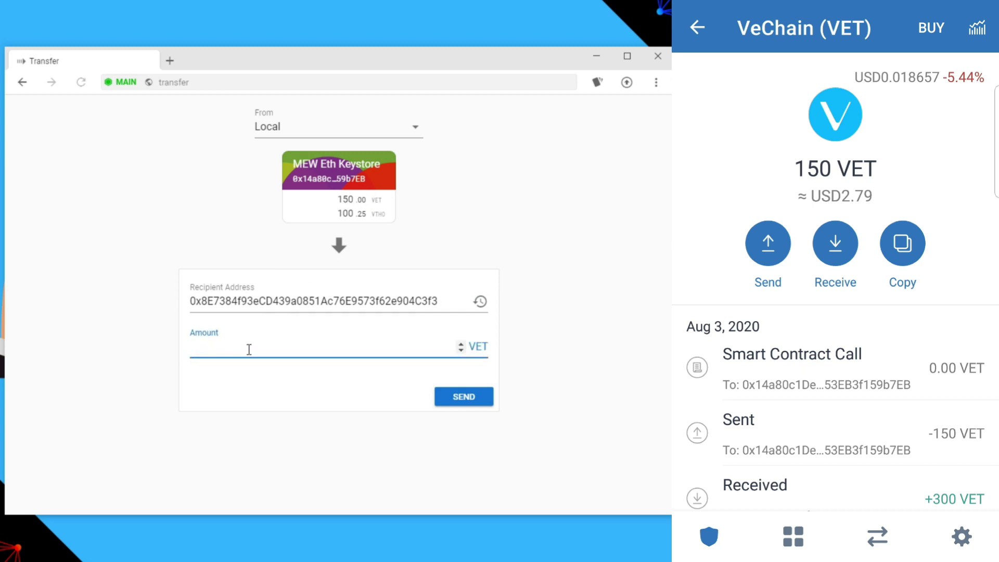
{"action": "type", "text": "150"}
{"action": "left_click", "coordinate": [451, 396]}
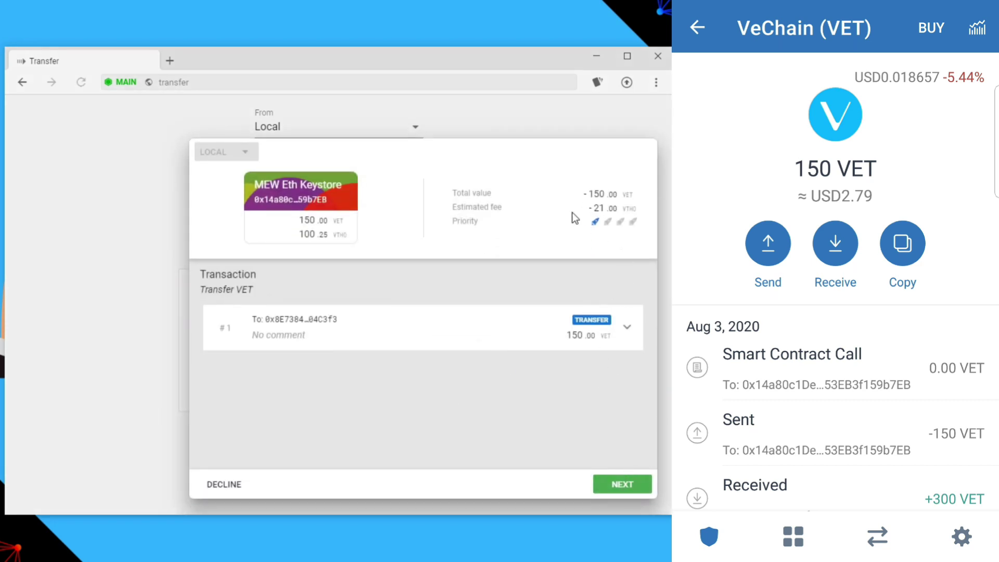
- Sign the 150 VET transfer with the wallet password and broadcast it
{"action": "left_click", "coordinate": [625, 483]}
{"action": "type", "text": "••••••••••••"}
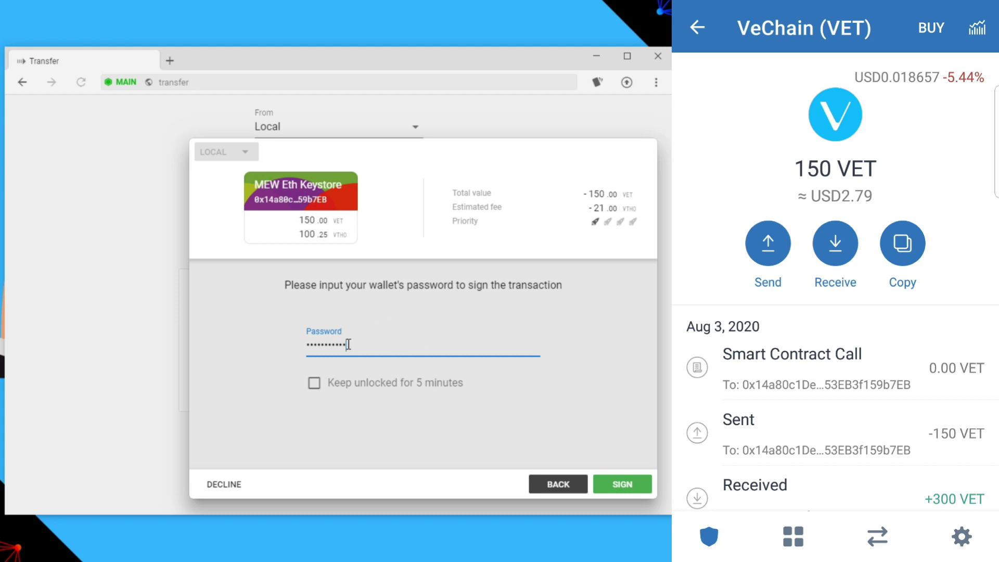
{"action": "left_click", "coordinate": [616, 482]}
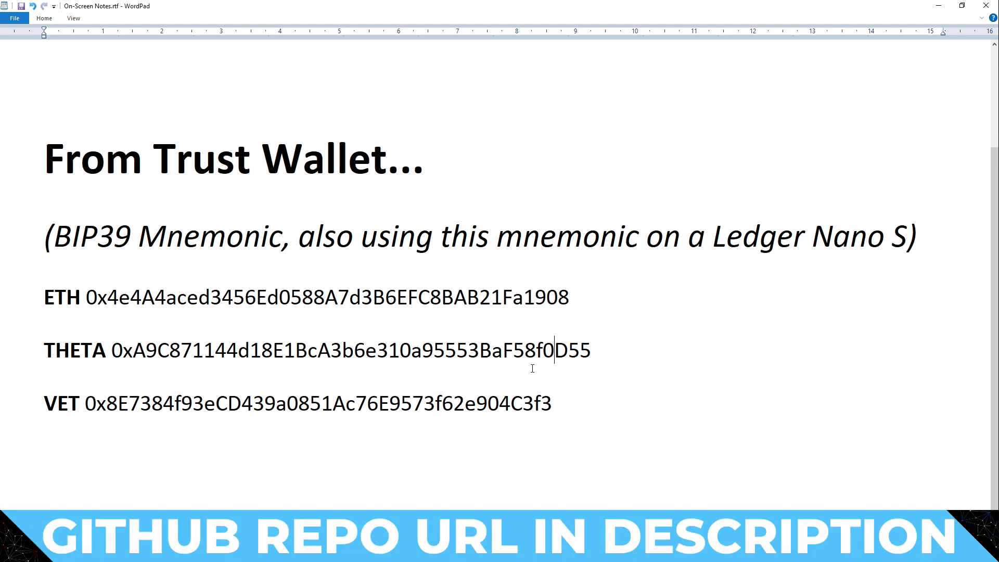
- Select the Trust Wallet ETH address and 'Ledger Nano S' in the notes, then minimize WordPad
{"action": "double_click", "coordinate": [397, 297]}
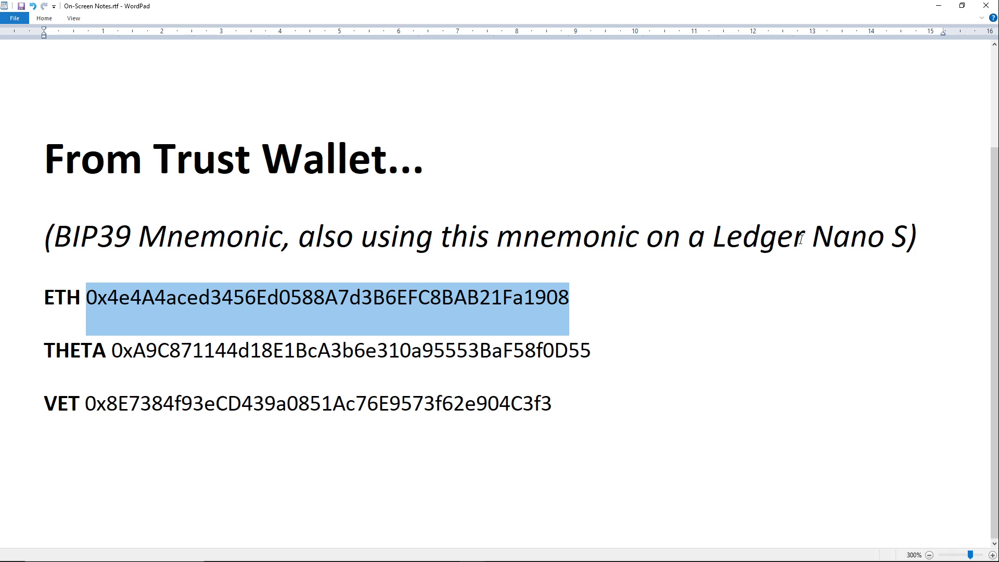
{"action": "left_click_drag", "start_coordinate": [905, 235], "coordinate": [794, 252]}
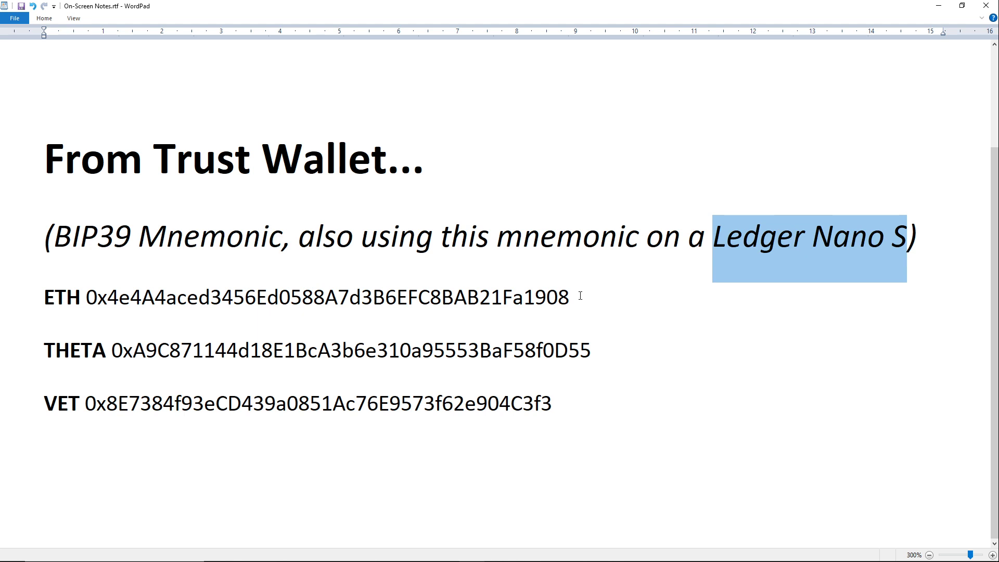
{"action": "left_click", "coordinate": [937, 8]}
{"action": "key", "text": "super"}
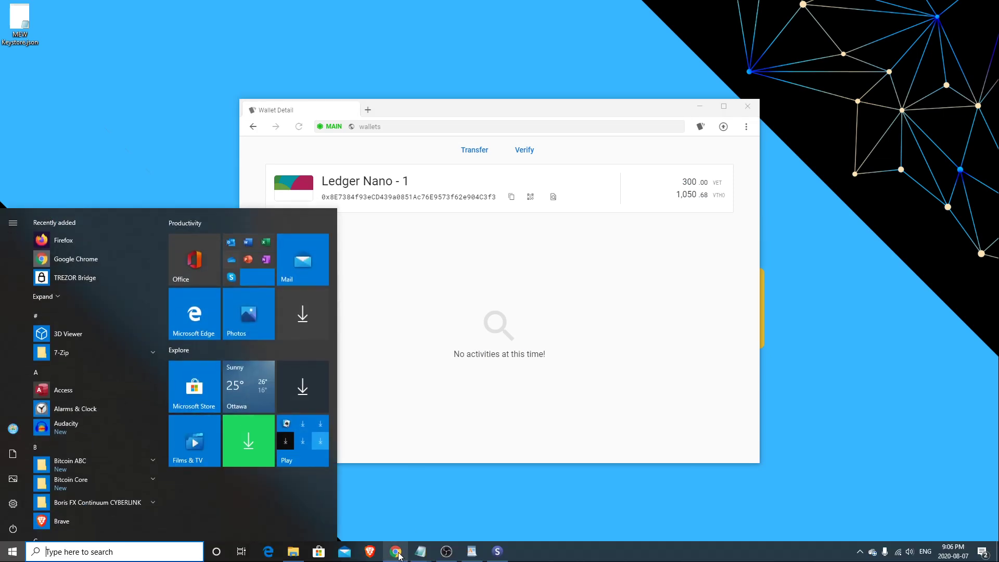
- Bring up the BIP39 Mnemonic Code tab in Chrome and scroll to the 12-word BIP39 Mnemonic field
{"action": "left_click", "coordinate": [397, 553]}
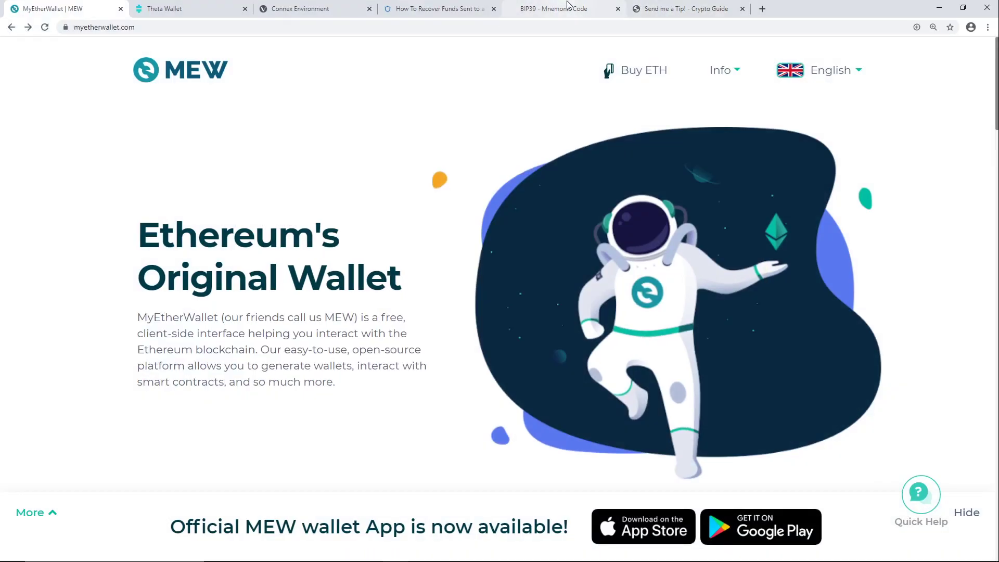
{"action": "left_click", "coordinate": [567, 5]}
{"action": "scroll", "coordinate": [423, 241], "scroll_direction": "down", "scroll_amount": 4}
{"action": "scroll", "coordinate": [403, 213], "scroll_direction": "down", "scroll_amount": 2}
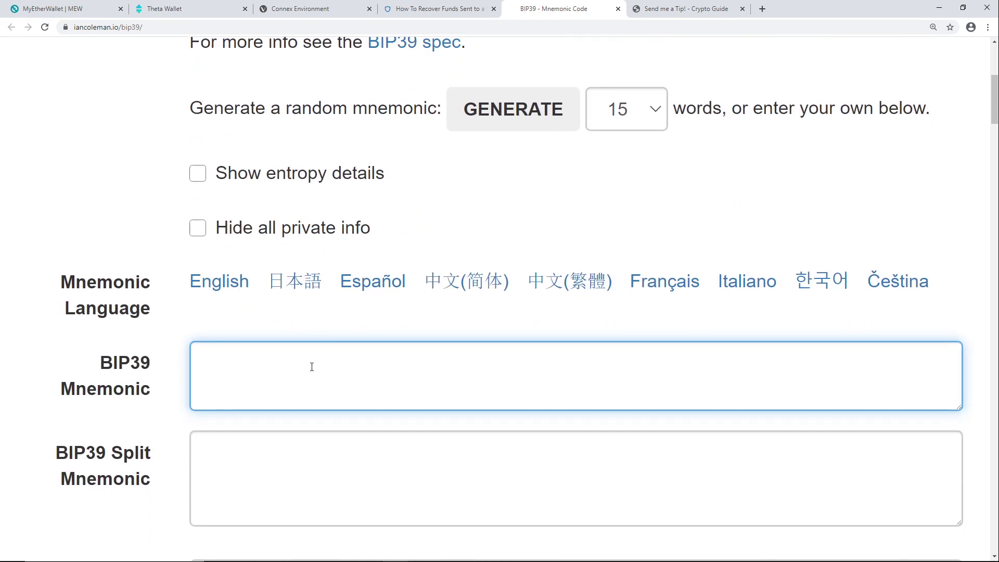
{"action": "scroll", "coordinate": [320, 360], "scroll_direction": "down", "scroll_amount": 1}
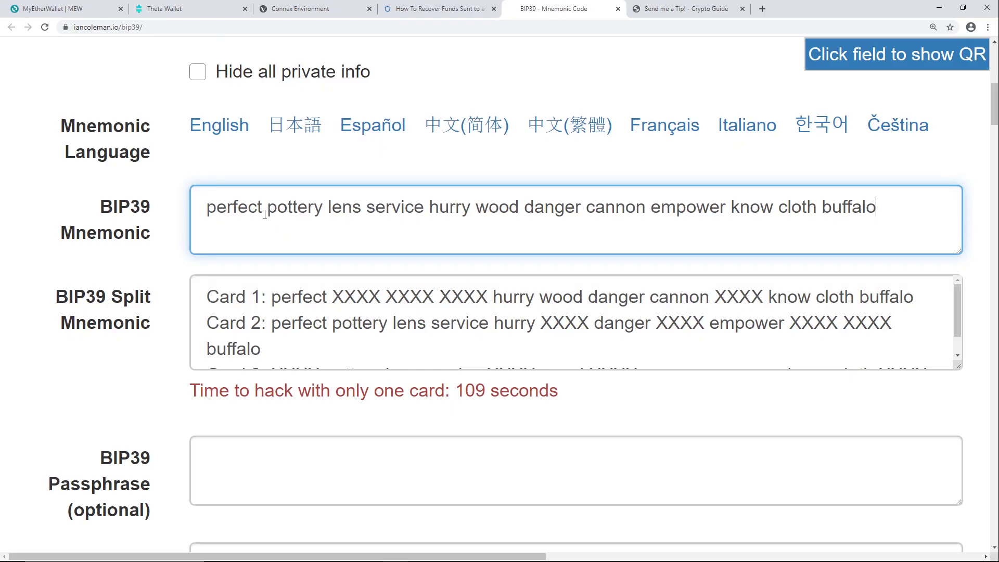
{"action": "scroll", "coordinate": [238, 264], "scroll_direction": "up", "scroll_amount": 3}
{"action": "scroll", "coordinate": [238, 265], "scroll_direction": "down", "scroll_amount": 2}
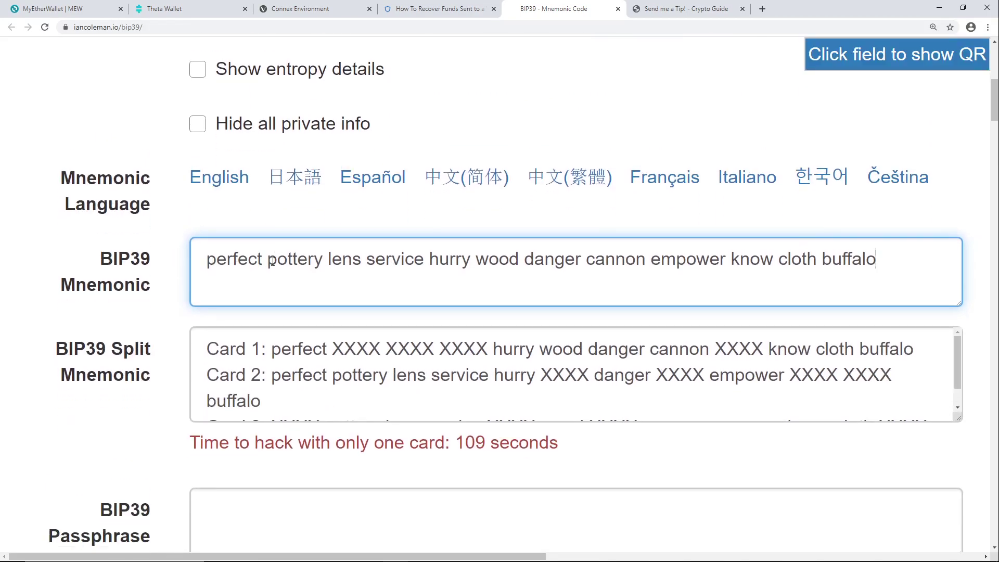
- Set the Coin to ETH - Ethereum, deriving on path m/44'/60'/0'/0
{"action": "scroll", "coordinate": [286, 285], "scroll_direction": "down", "scroll_amount": 2}
{"action": "left_click", "coordinate": [243, 400]}
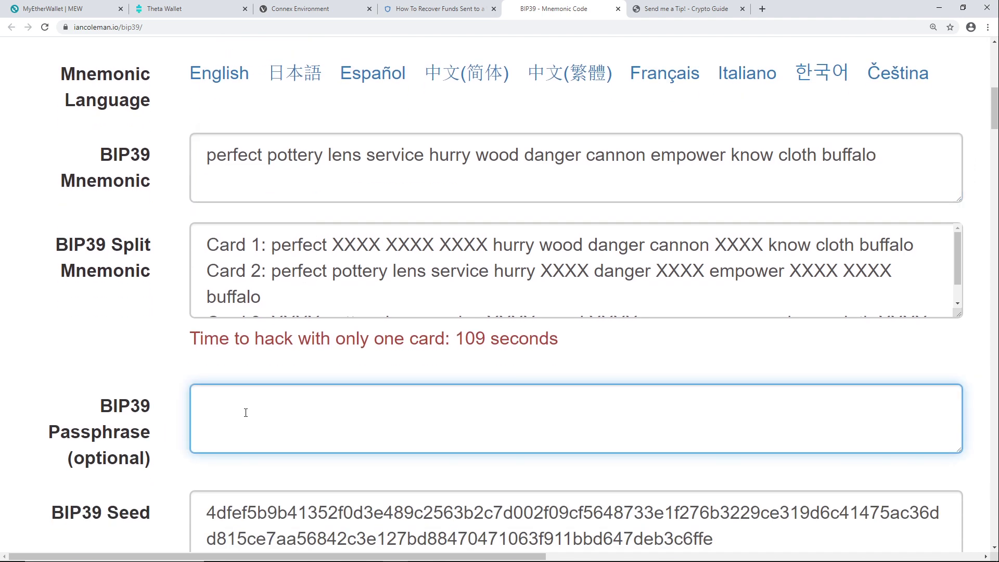
{"action": "scroll", "coordinate": [244, 413], "scroll_direction": "down", "scroll_amount": 1}
{"action": "scroll", "coordinate": [244, 413], "scroll_direction": "down", "scroll_amount": 2}
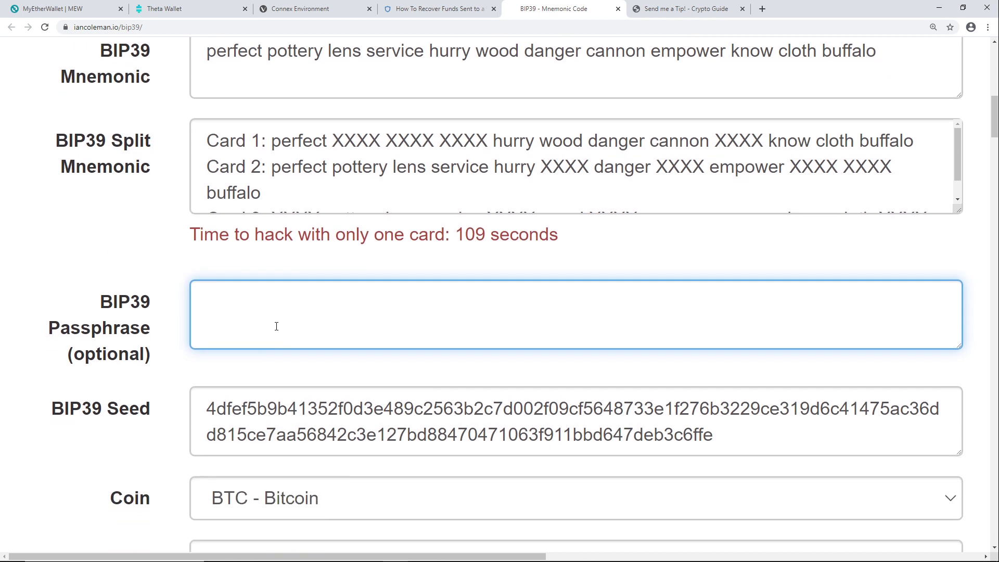
{"action": "scroll", "coordinate": [274, 328], "scroll_direction": "down", "scroll_amount": 1}
{"action": "scroll", "coordinate": [280, 329], "scroll_direction": "down", "scroll_amount": 3}
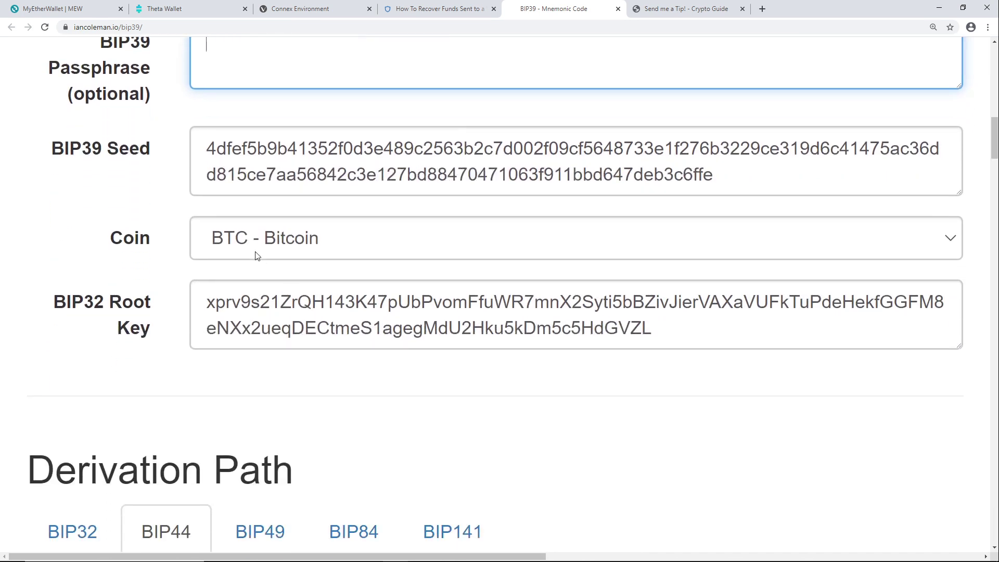
{"action": "scroll", "coordinate": [256, 258], "scroll_direction": "down", "scroll_amount": 2}
{"action": "left_click", "coordinate": [270, 198]}
{"action": "scroll", "coordinate": [296, 323], "scroll_direction": "down", "scroll_amount": 9}
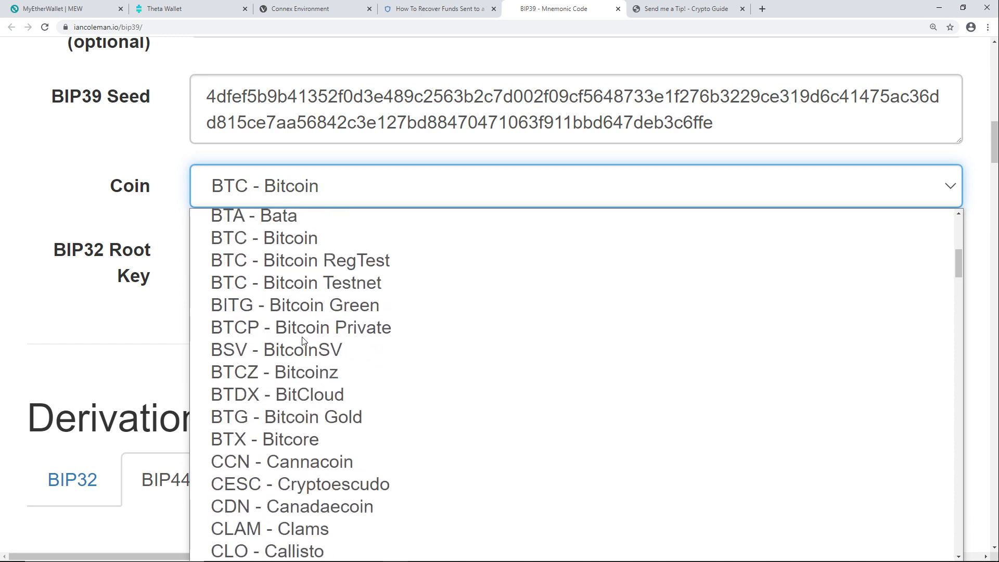
{"action": "scroll", "coordinate": [302, 346], "scroll_direction": "down", "scroll_amount": 12}
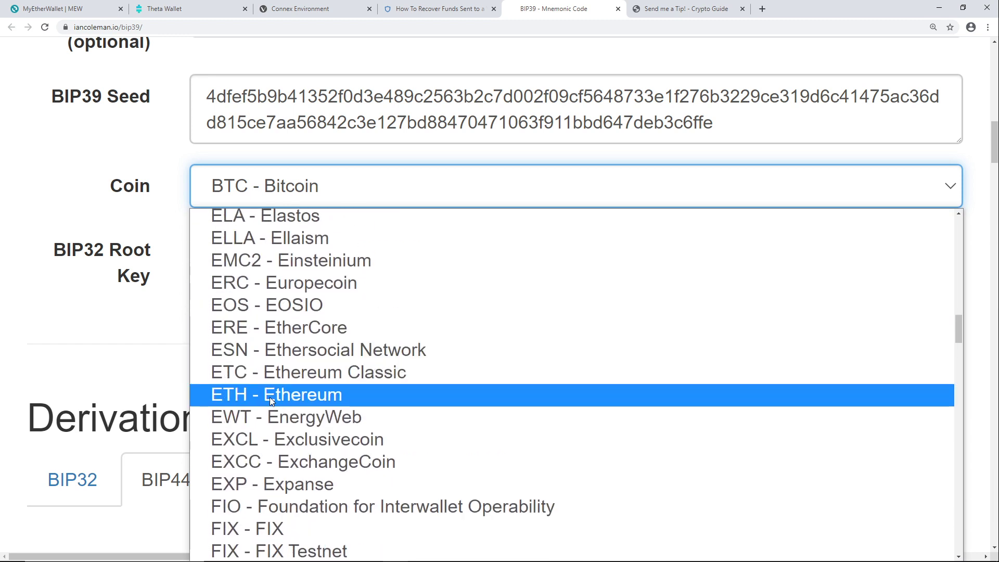
{"action": "left_click", "coordinate": [269, 396]}
- Scroll down to the Derived Addresses table
{"action": "left_click", "coordinate": [163, 359]}
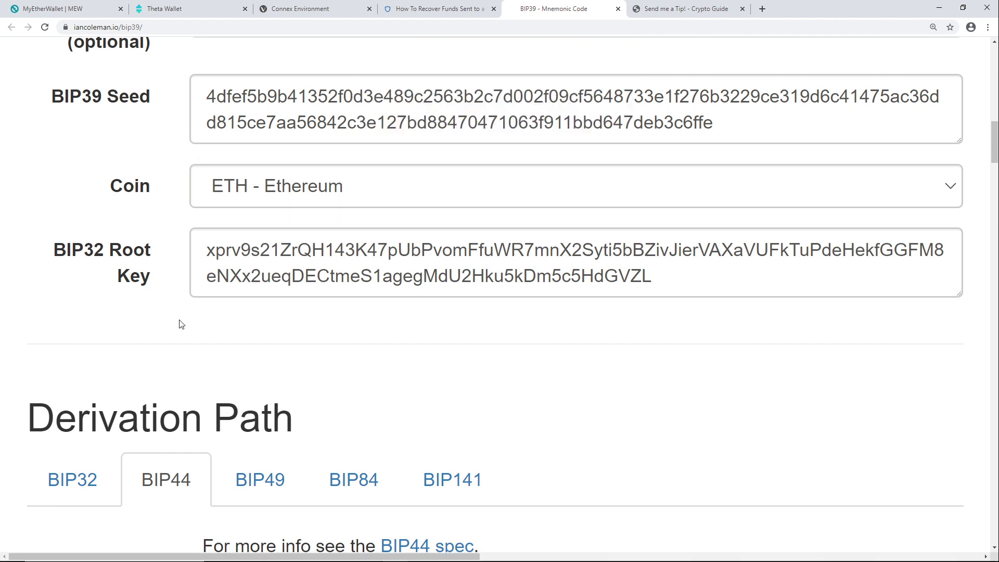
{"action": "scroll", "coordinate": [133, 314], "scroll_direction": "down", "scroll_amount": 9}
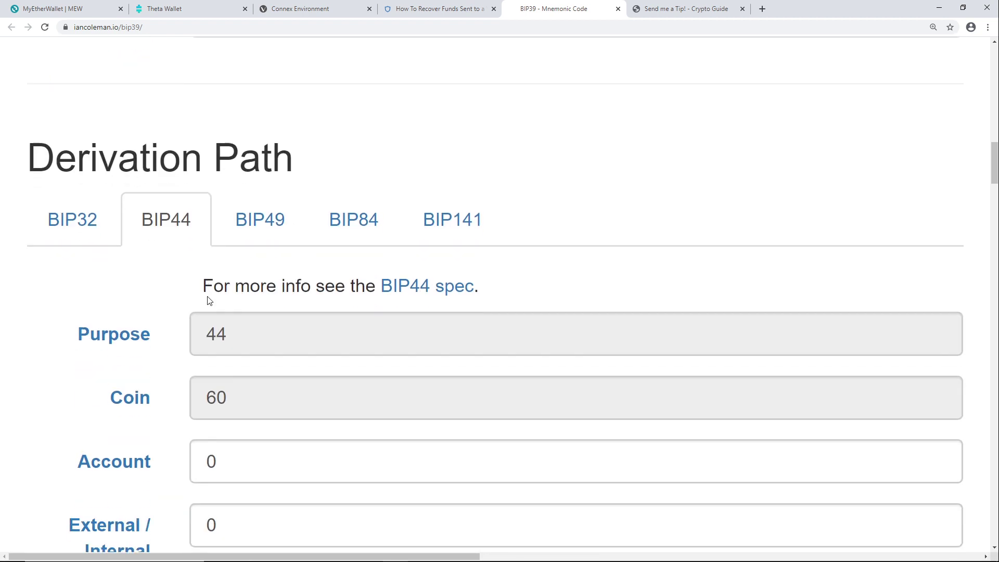
{"action": "scroll", "coordinate": [208, 300], "scroll_direction": "down", "scroll_amount": 16}
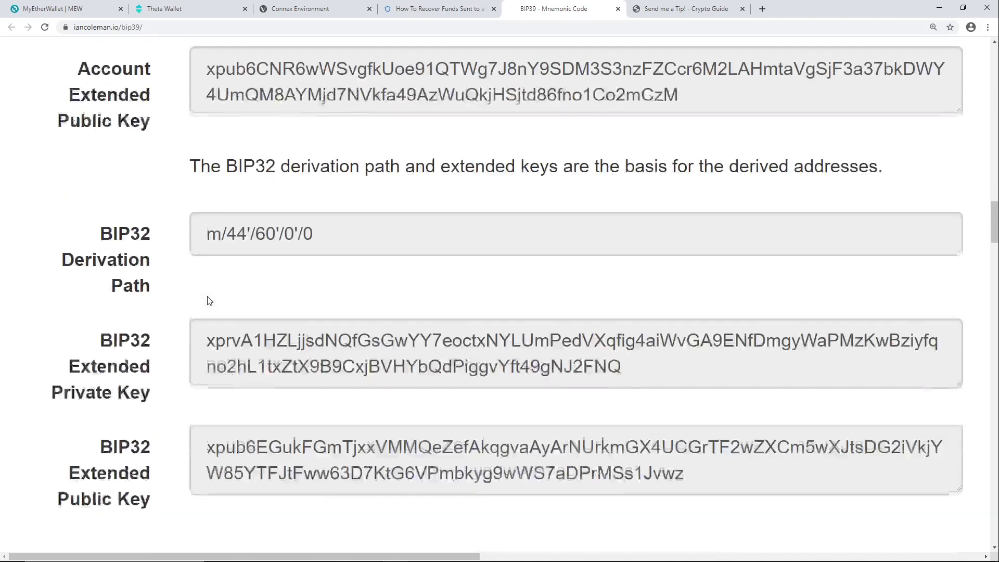
{"action": "scroll", "coordinate": [208, 301], "scroll_direction": "down", "scroll_amount": 6}
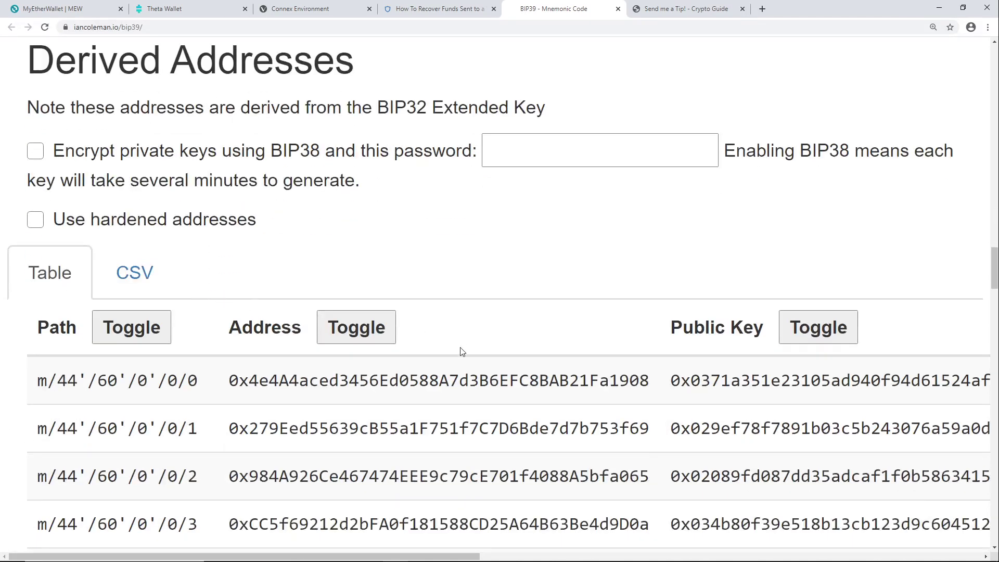
- Compare the first derived address with the Trust Wallet ETH address in the WordPad notes
{"action": "double_click", "coordinate": [434, 384]}
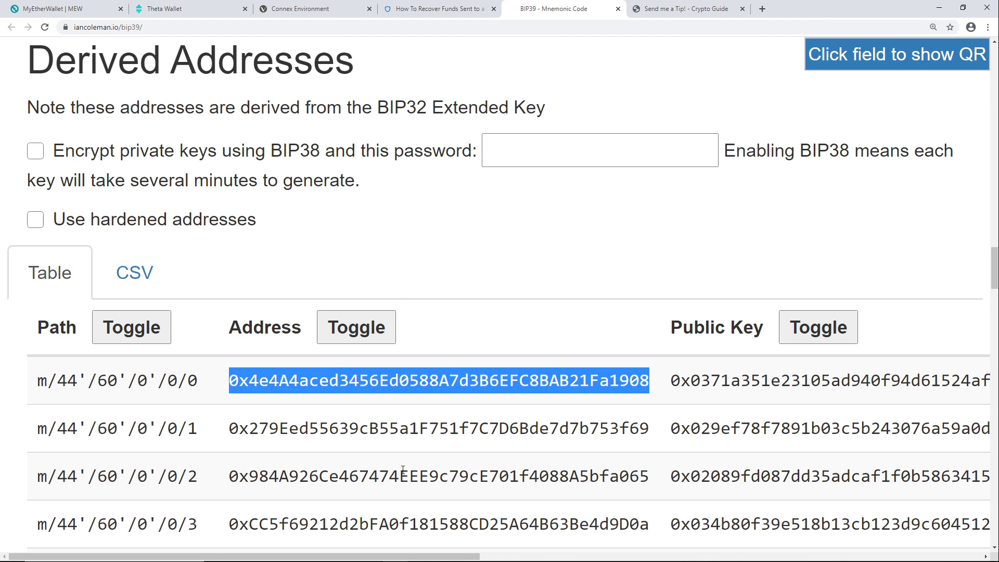
{"action": "key", "text": "super"}
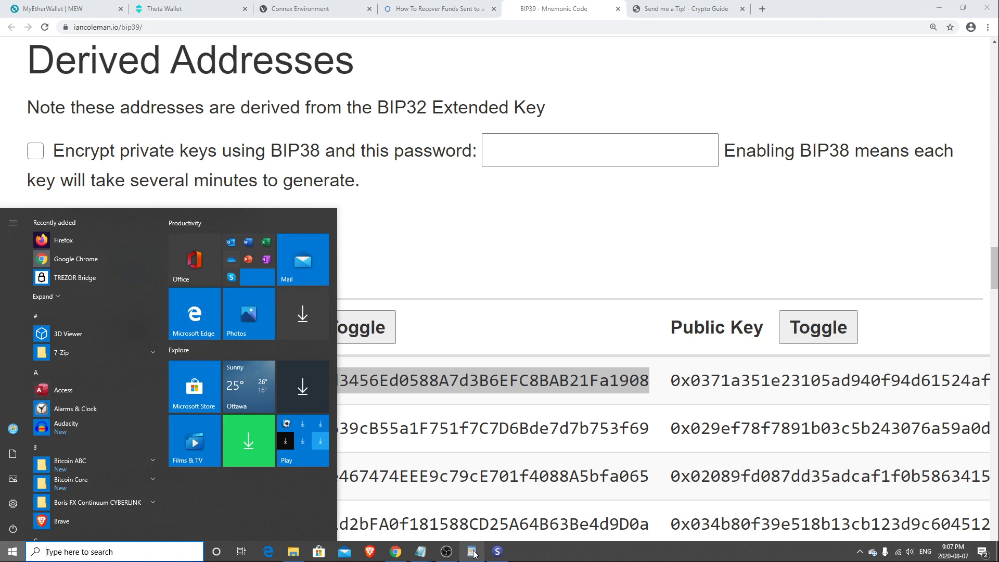
{"action": "left_click", "coordinate": [474, 554]}
{"action": "double_click", "coordinate": [535, 297]}
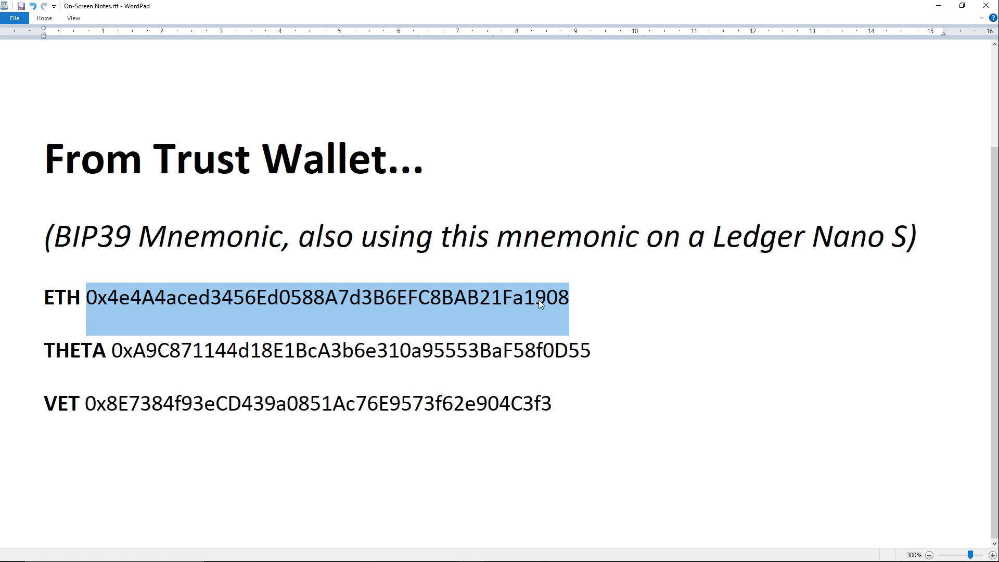
{"action": "key", "text": "alt+Tab"}
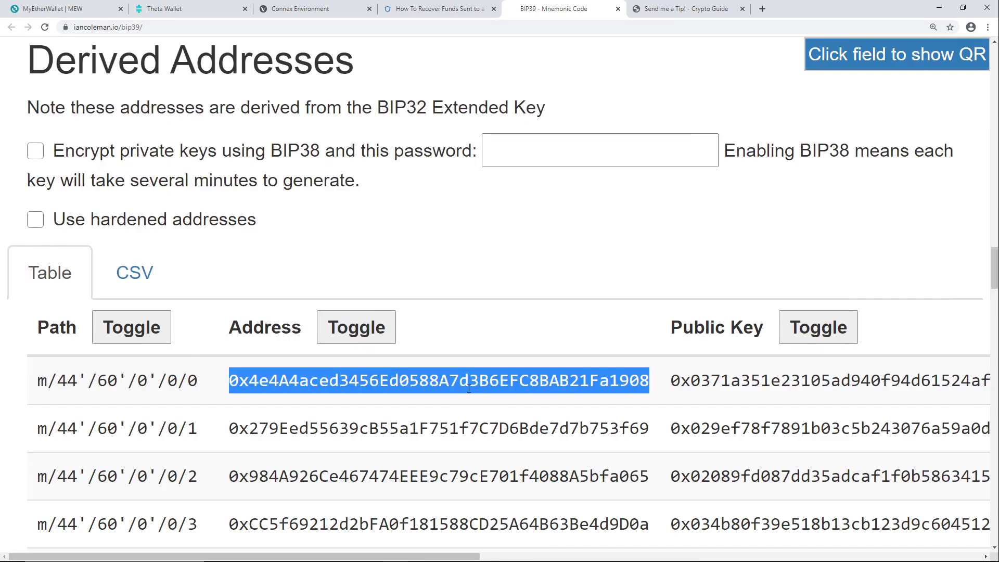
- Copy the private key of the first derived address, m/44'/60'/0'/0/0
{"action": "left_click_drag", "start_coordinate": [424, 558], "coordinate": [874, 557]}
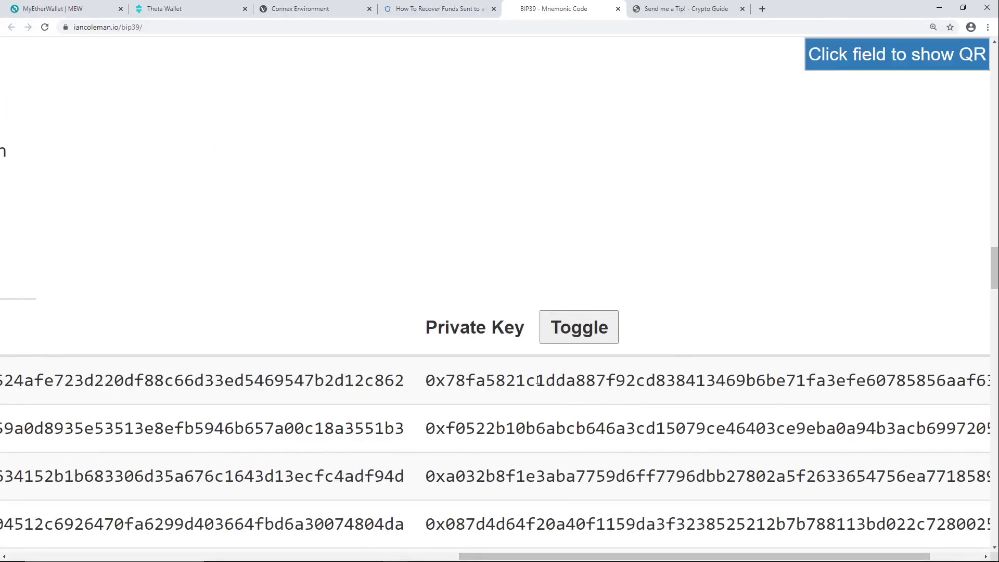
{"action": "double_click", "coordinate": [542, 382]}
{"action": "right_click", "coordinate": [542, 382]}
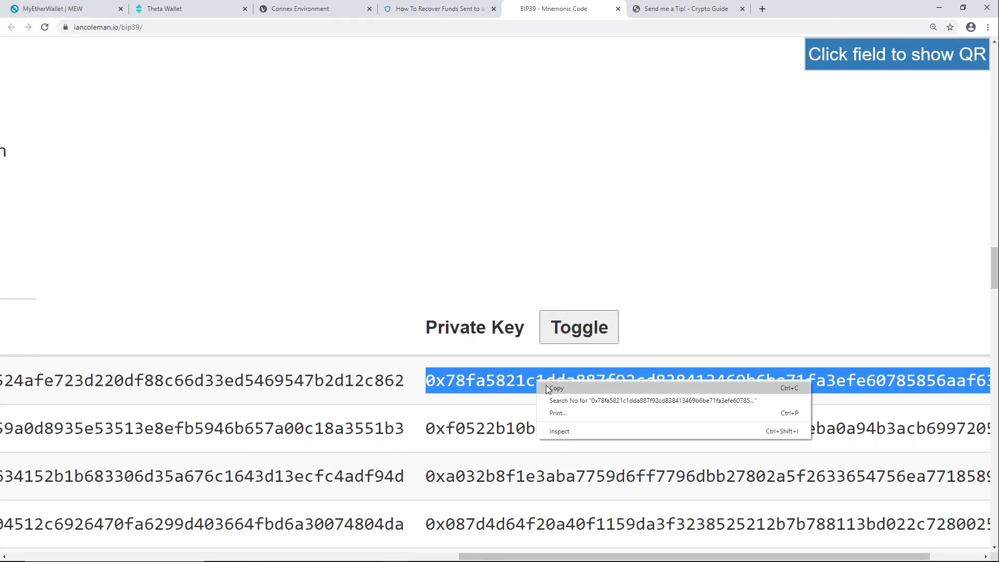
{"action": "left_click", "coordinate": [545, 386]}
- In VeChain Sync, start a wallet import by private key and paste the copied key
{"action": "key", "text": "super"}
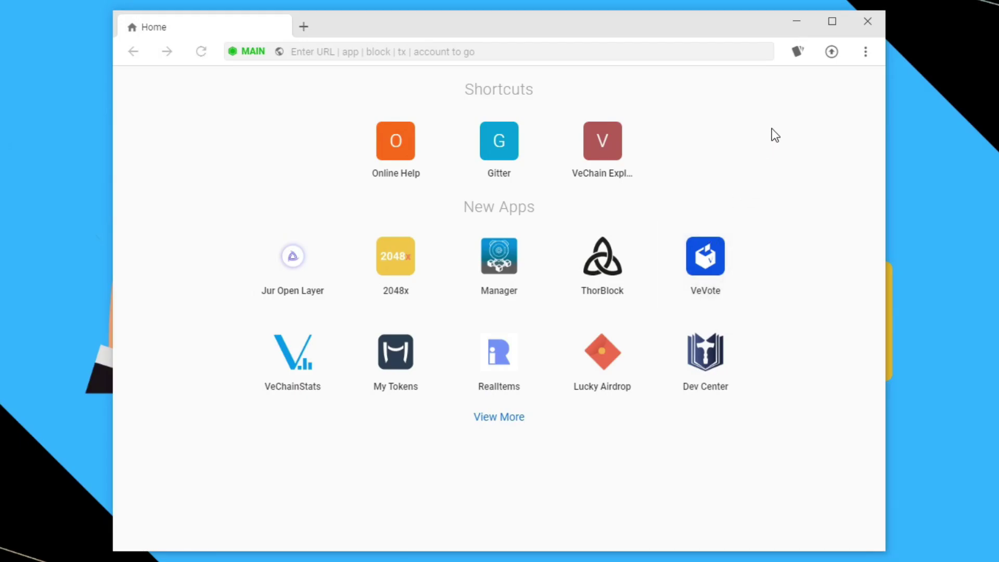
{"action": "left_click", "coordinate": [797, 52]}
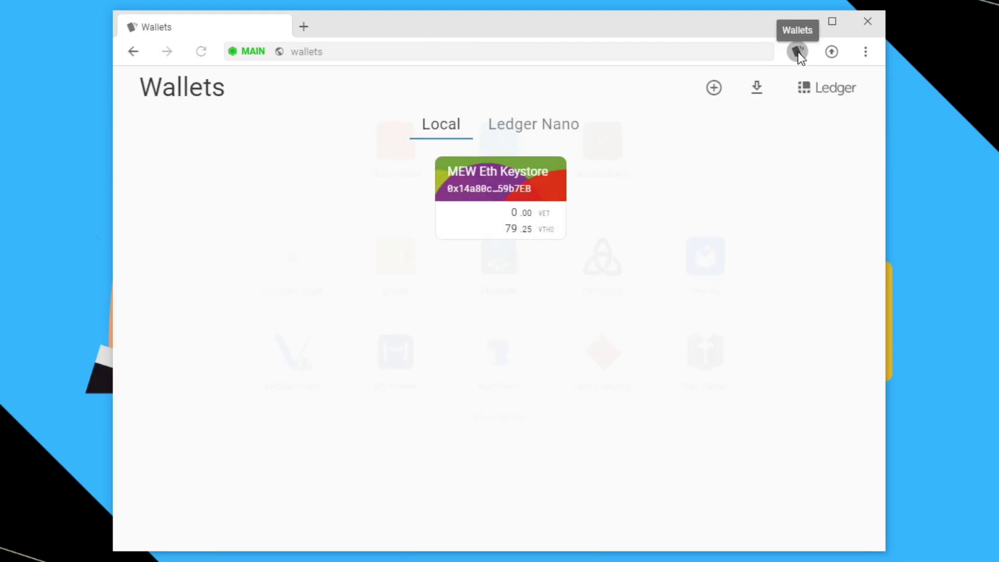
{"action": "left_click", "coordinate": [758, 96]}
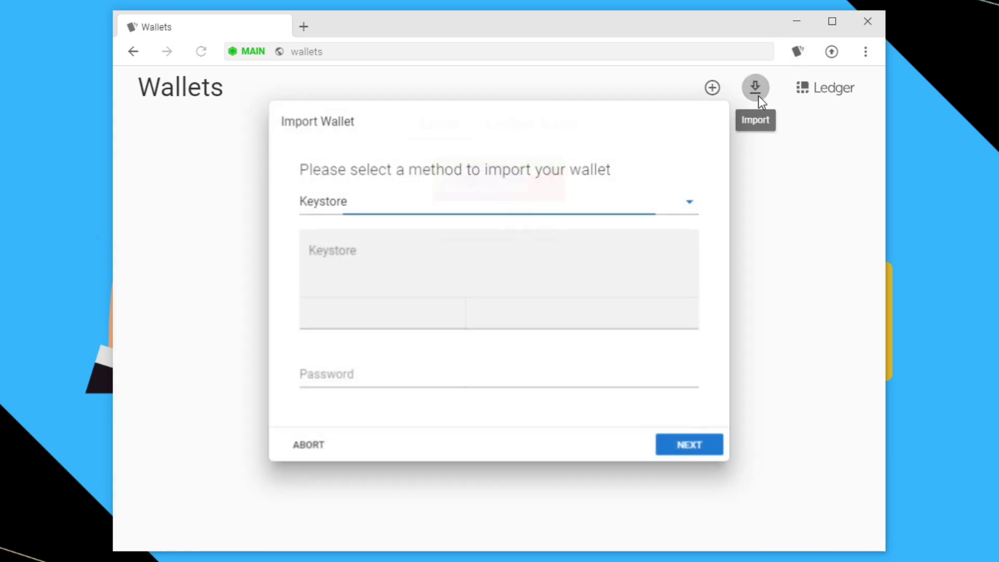
{"action": "left_click", "coordinate": [450, 205]}
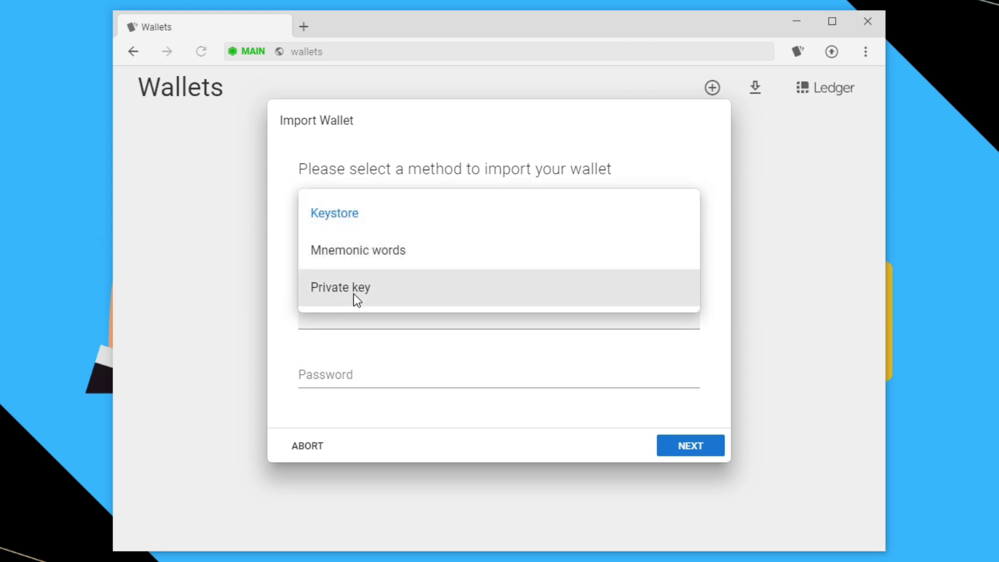
{"action": "left_click", "coordinate": [354, 295]}
{"action": "left_click", "coordinate": [368, 284]}
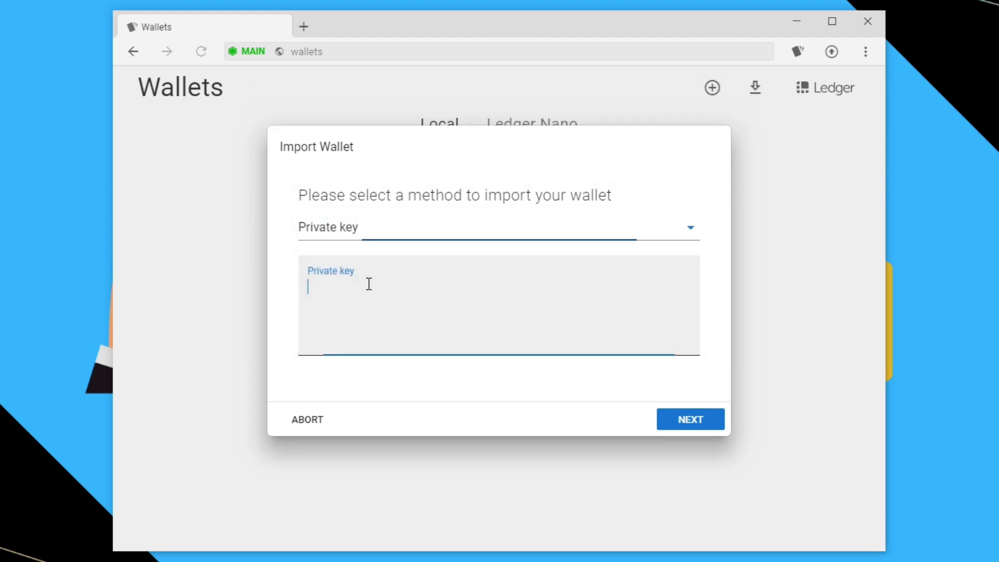
{"action": "key", "text": "ctrl+v"}
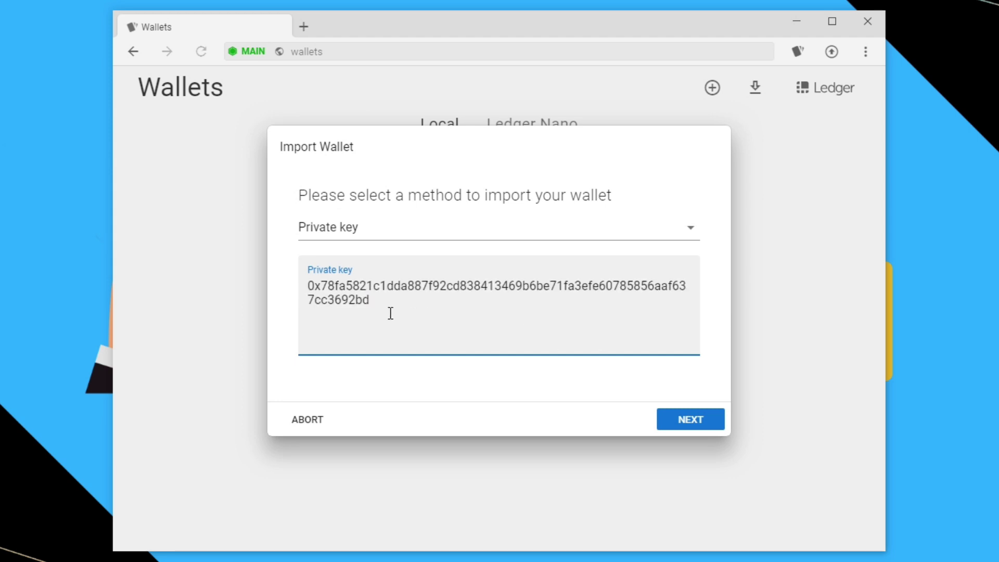
{"action": "left_click", "coordinate": [692, 421]}
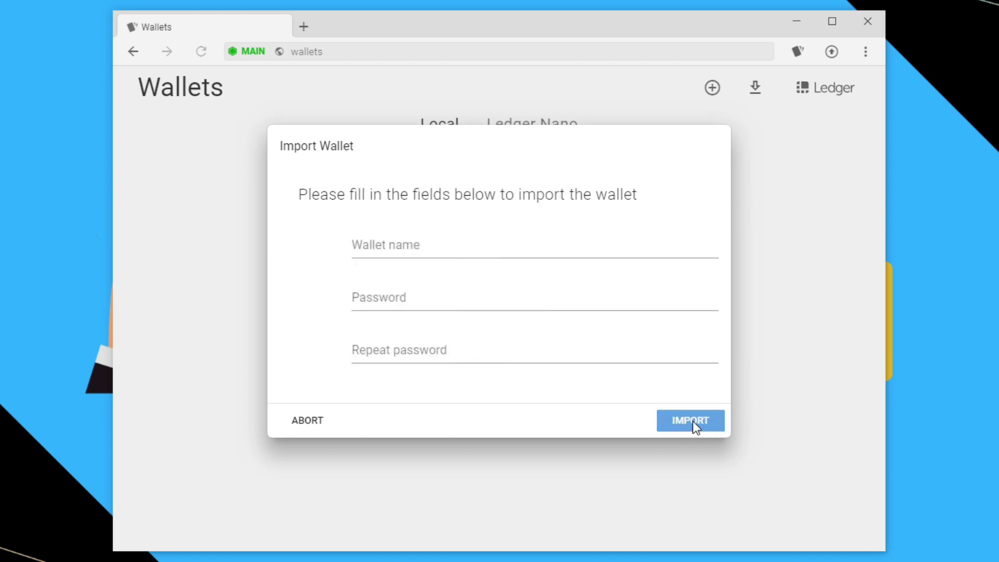
- Name the wallet 'TrustWallet Eth Addr', set and repeat its password, and import it
{"action": "left_click", "coordinate": [346, 248]}
{"action": "type", "text": "Tr"}
{"action": "type", "text": "Wal"}
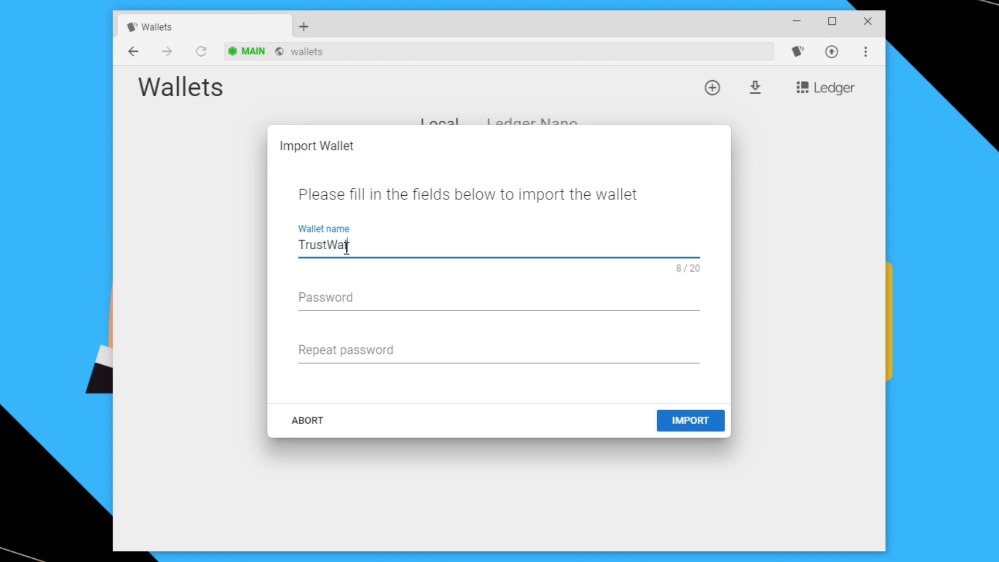
{"action": "type", "text": "let Eth Addr"}
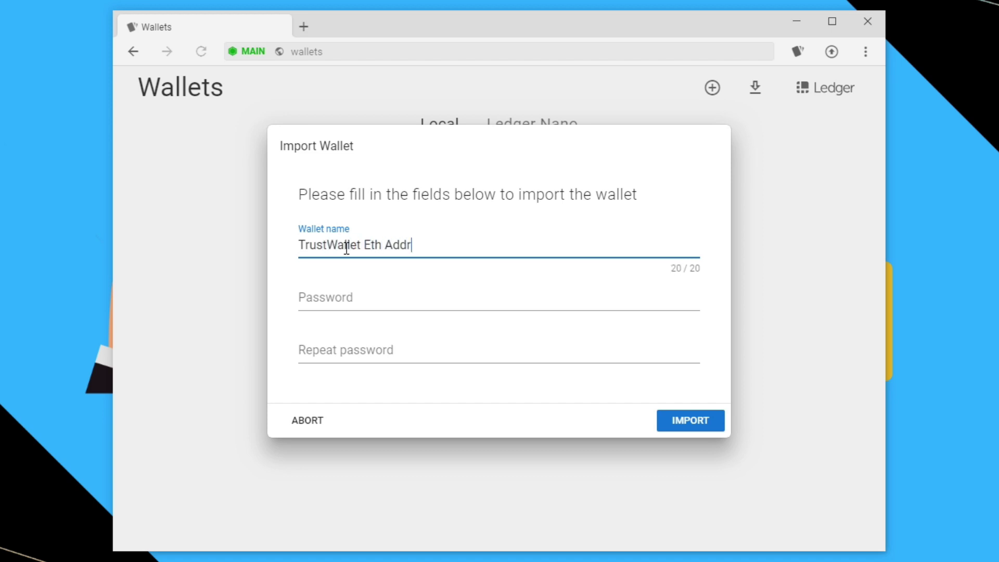
{"action": "key", "text": "Tab"}
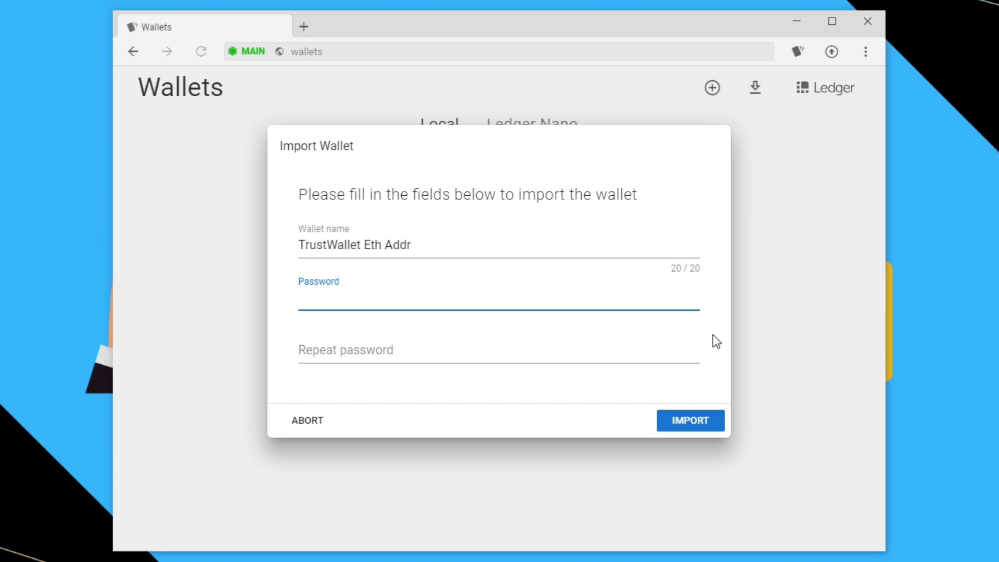
{"action": "type", "text": "•••••••••••"}
{"action": "key", "text": "Tab"}
{"action": "type", "text": "•••••••••••"}
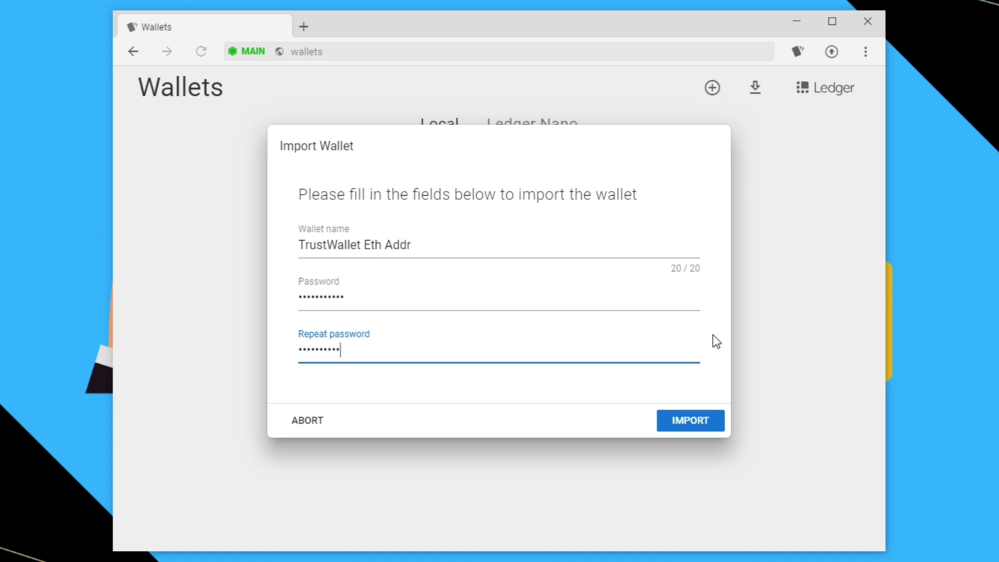
{"action": "left_click", "coordinate": [706, 423]}
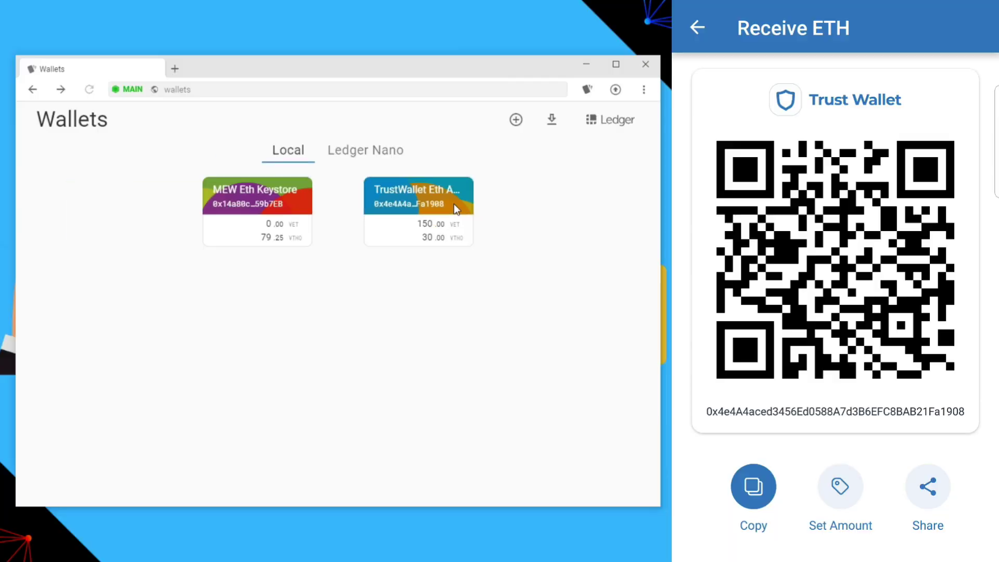
- Start a transfer from TrustWallet Eth Addr with the VET address from the notes as recipient
{"action": "left_click", "coordinate": [611, 263]}
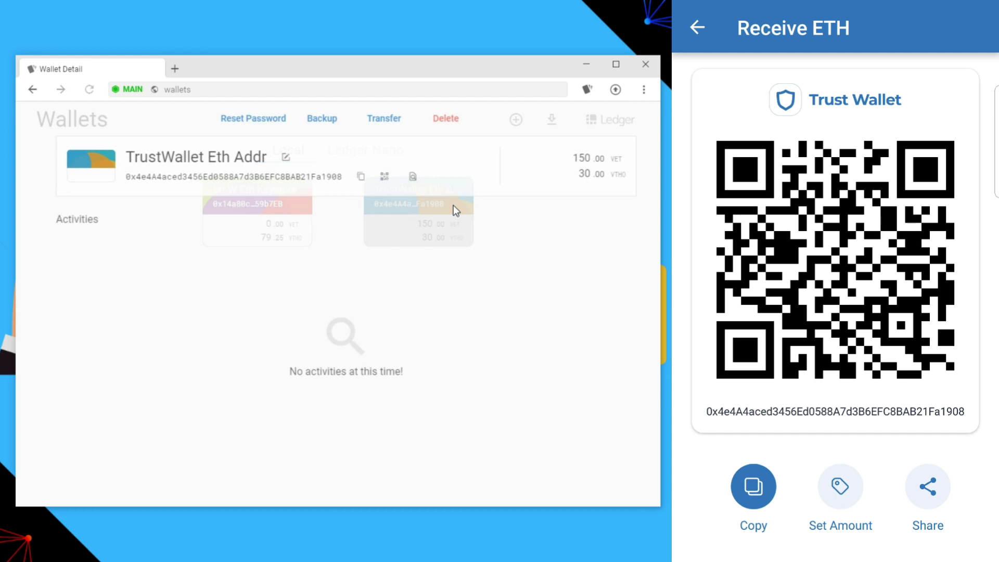
{"action": "left_click", "coordinate": [379, 117]}
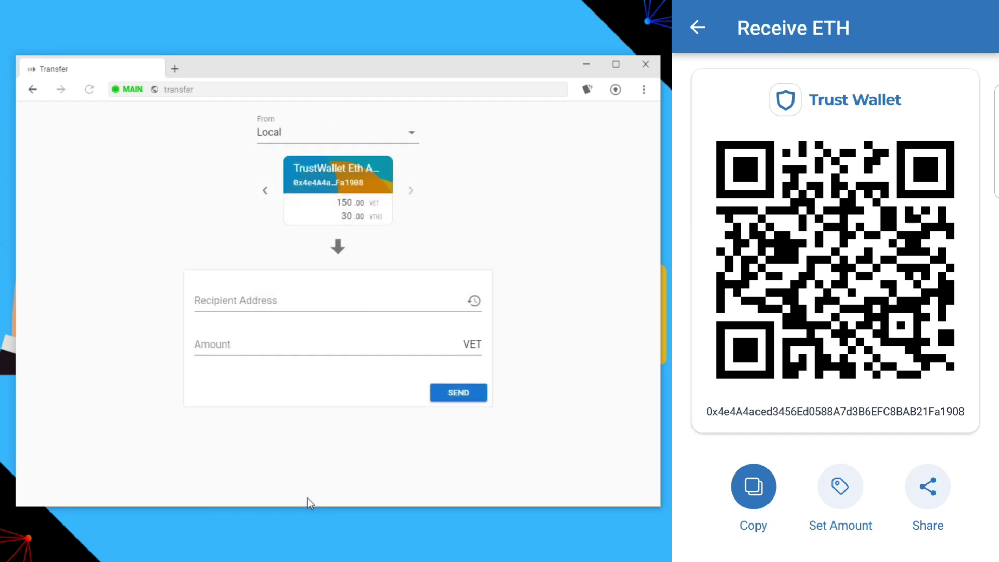
{"action": "key", "text": "super"}
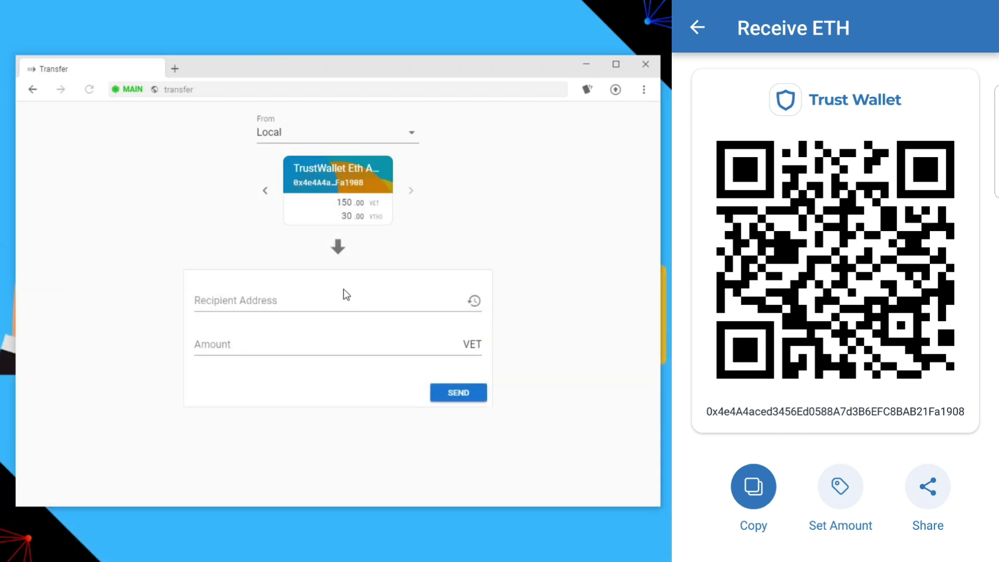
{"action": "left_click", "coordinate": [244, 300]}
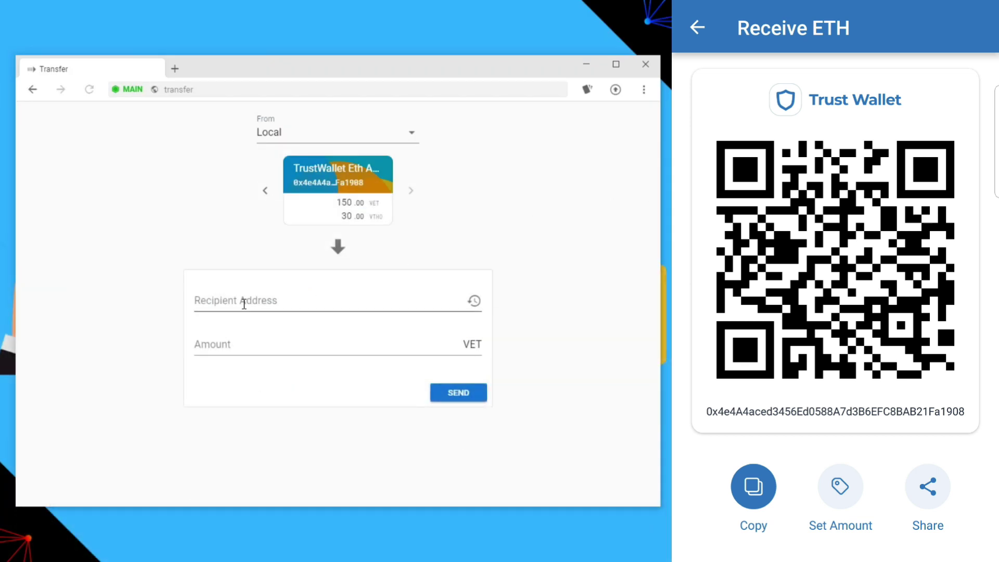
- Send 150 VET, signing the transaction with the wallet password
{"action": "left_click", "coordinate": [244, 344]}
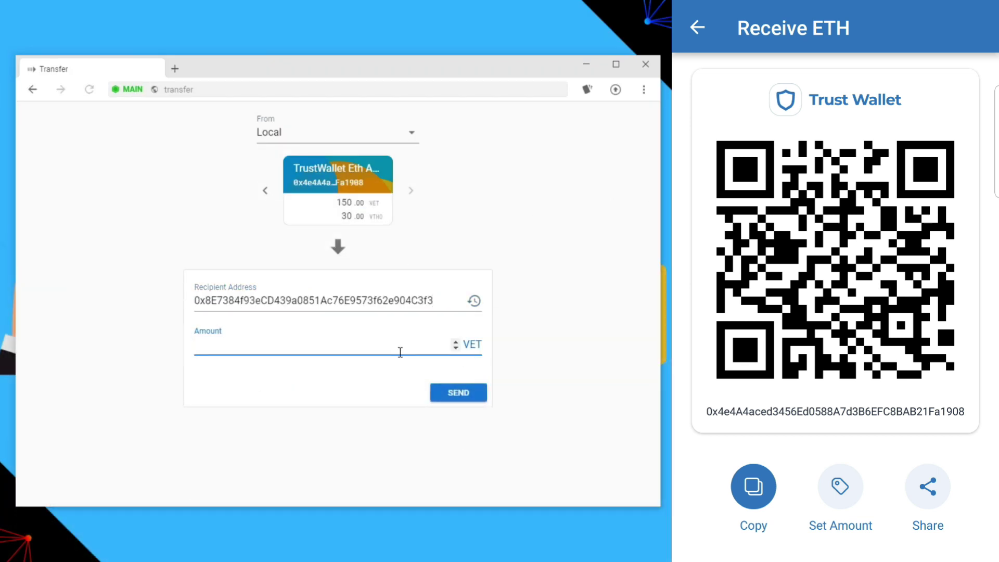
{"action": "type", "text": "150"}
{"action": "left_click", "coordinate": [468, 392]}
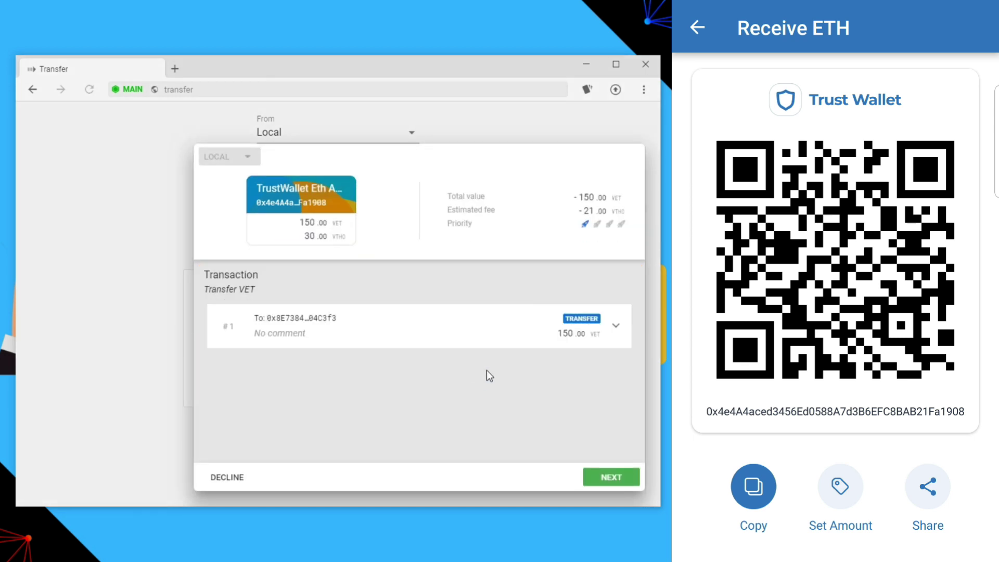
{"action": "left_click", "coordinate": [610, 478]}
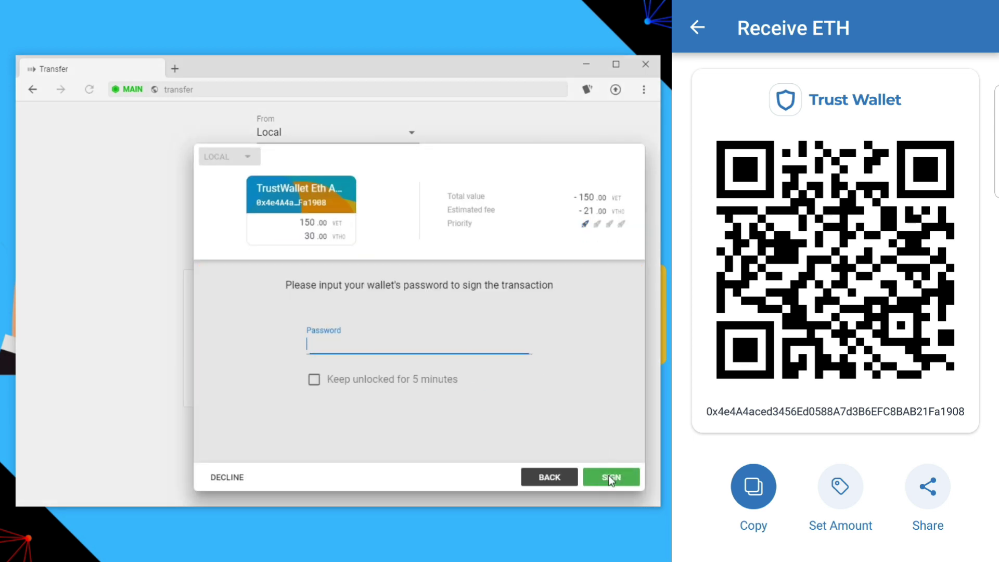
{"action": "type", "text": "•••••••••"}
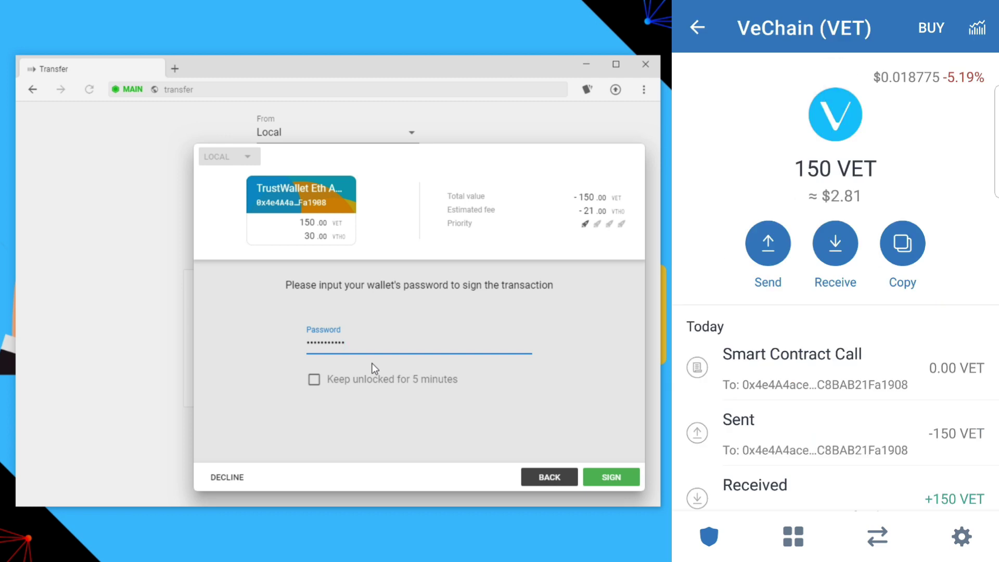
{"action": "left_click", "coordinate": [617, 478]}
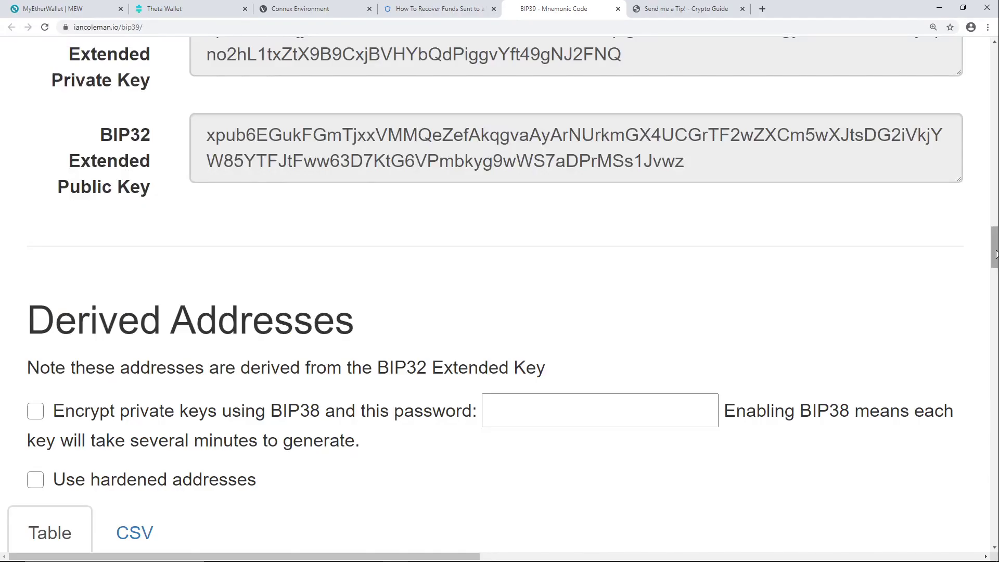
- Scroll through the BIP39 page to review the derived addresses, then return to the derivation settings
{"action": "scroll", "coordinate": [996, 135], "scroll_direction": "up", "scroll_amount": 15}
{"action": "left_click_drag", "start_coordinate": [995, 135], "coordinate": [995, 68]}
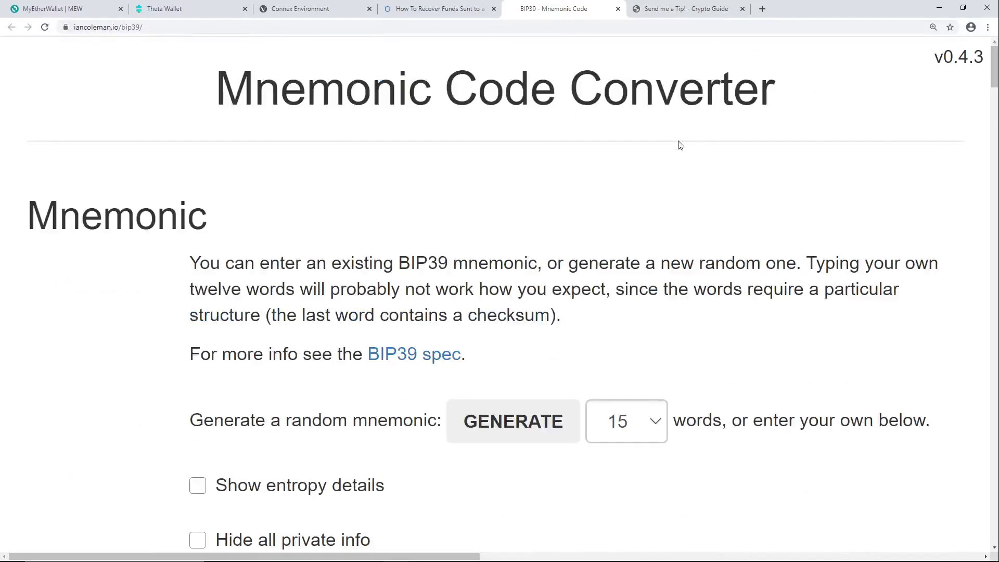
{"action": "scroll", "coordinate": [399, 192], "scroll_direction": "down", "scroll_amount": 10}
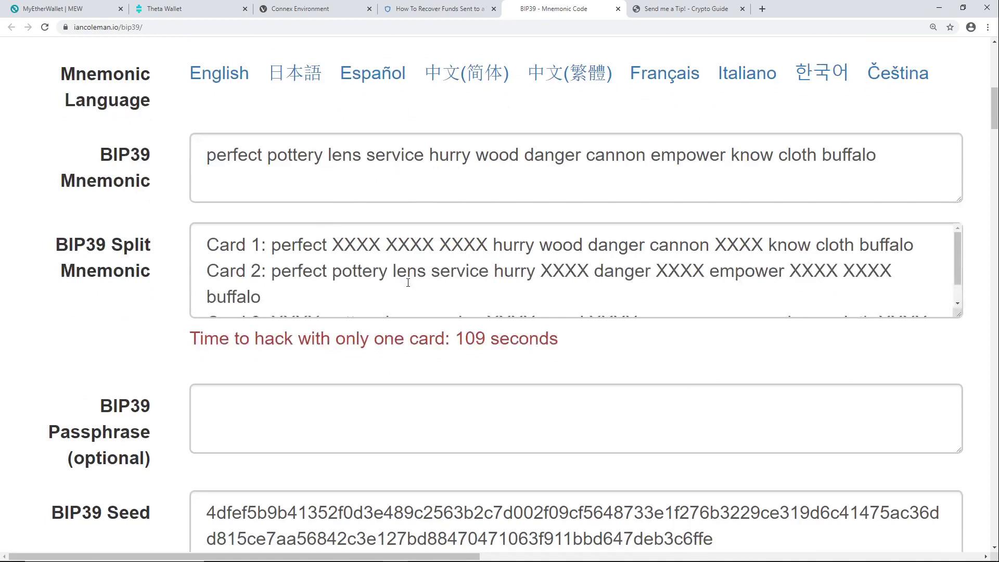
{"action": "scroll", "coordinate": [397, 270], "scroll_direction": "down", "scroll_amount": 8}
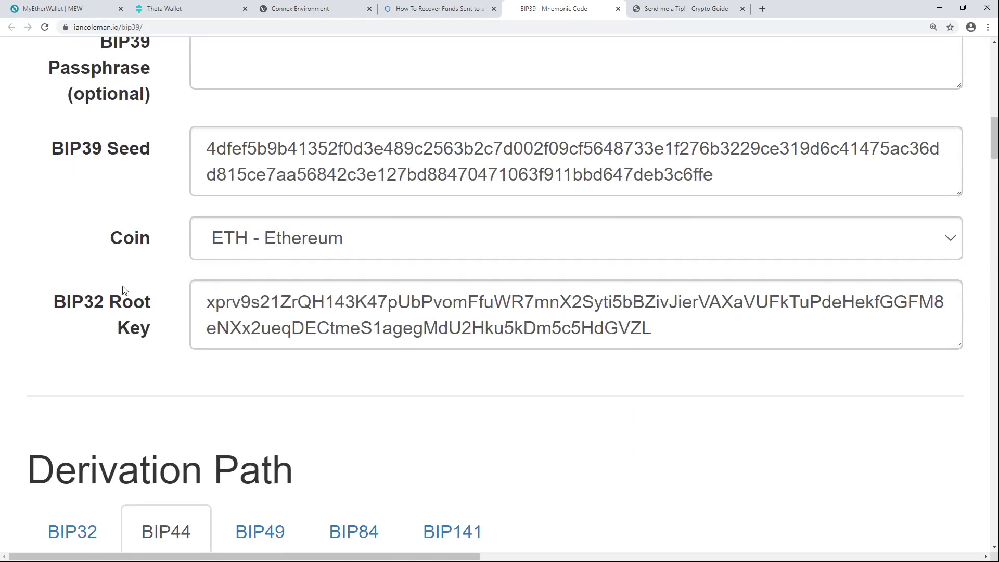
{"action": "scroll", "coordinate": [130, 285], "scroll_direction": "down", "scroll_amount": 6}
{"action": "scroll", "coordinate": [174, 267], "scroll_direction": "down", "scroll_amount": 2}
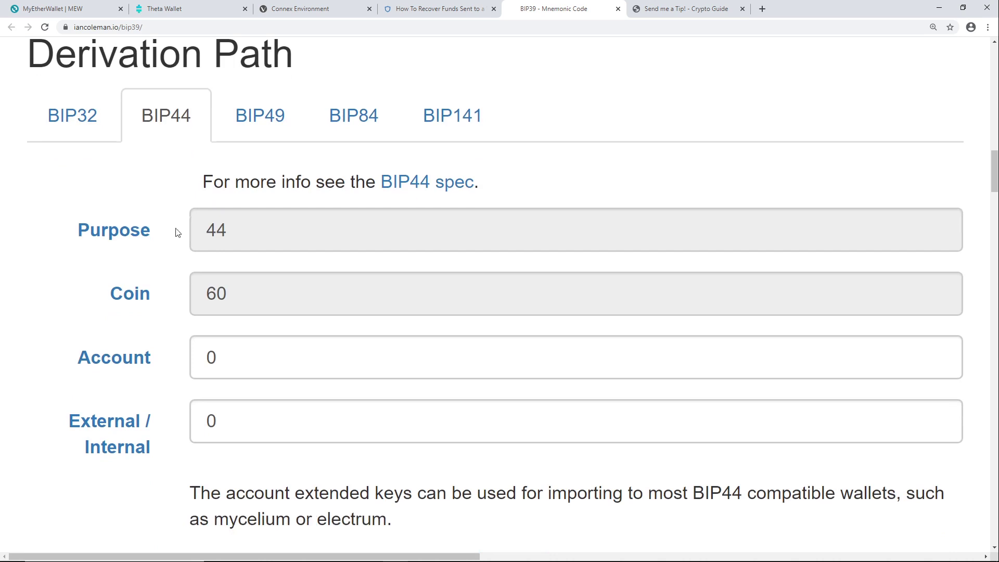
{"action": "scroll", "coordinate": [194, 379], "scroll_direction": "down", "scroll_amount": 10}
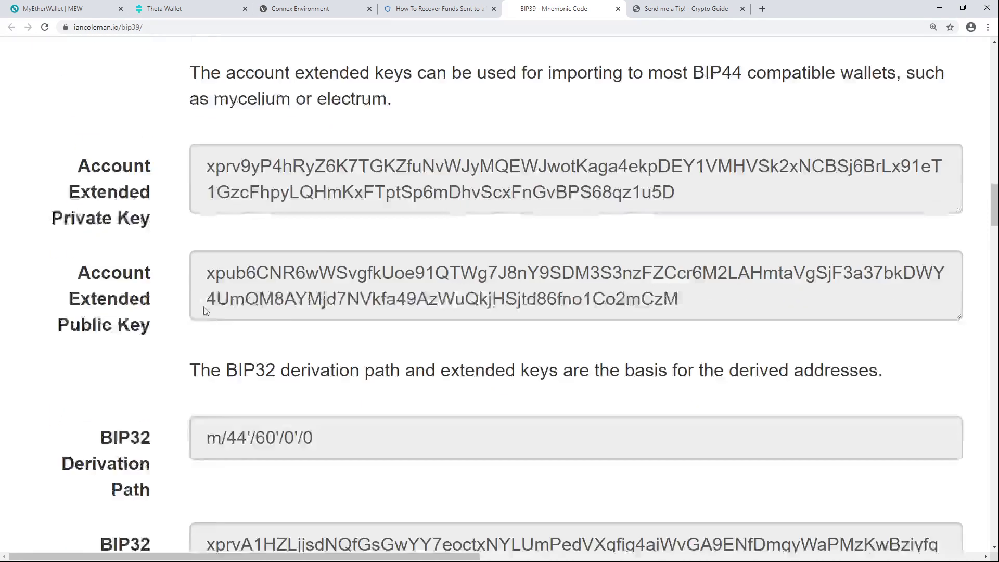
{"action": "scroll", "coordinate": [173, 323], "scroll_direction": "up", "scroll_amount": 5}
{"action": "scroll", "coordinate": [173, 323], "scroll_direction": "down", "scroll_amount": 4}
{"action": "left_click_drag", "start_coordinate": [314, 390], "coordinate": [208, 392]}
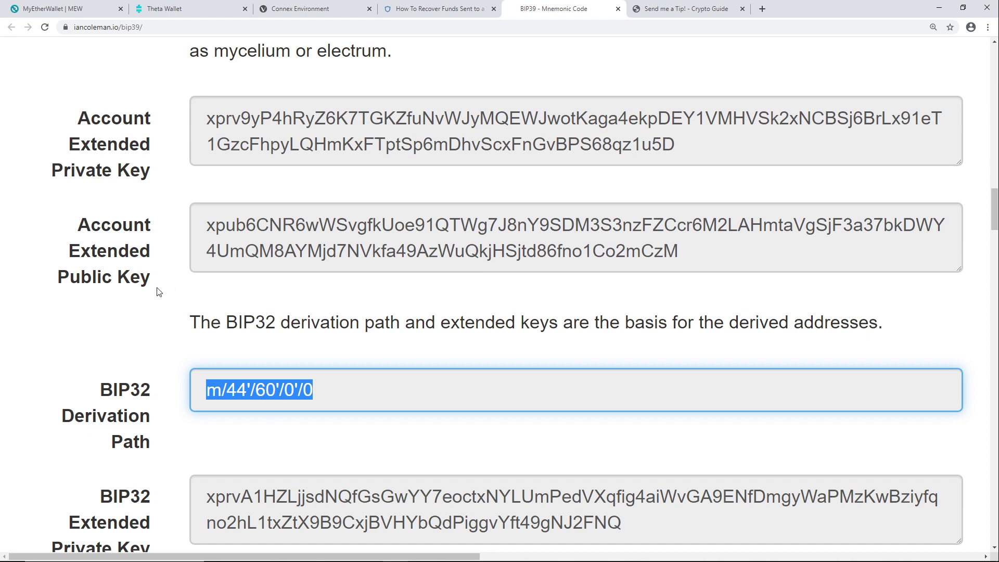
{"action": "scroll", "coordinate": [161, 296], "scroll_direction": "up", "scroll_amount": 9}
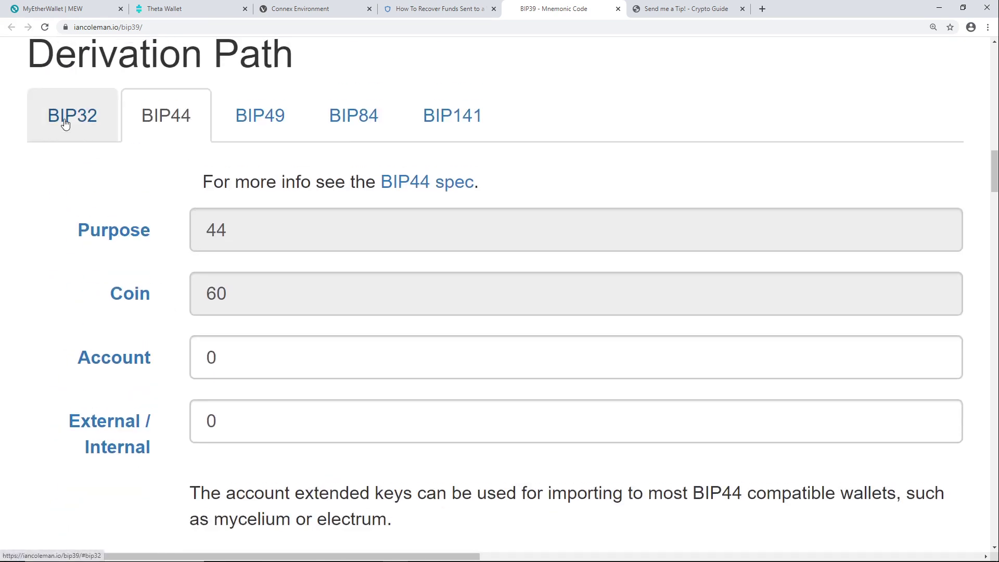
- Set the BIP32 Derivation Path to m/44'/818'/0'/0 and scroll to Derived Addresses
{"action": "left_click", "coordinate": [65, 122]}
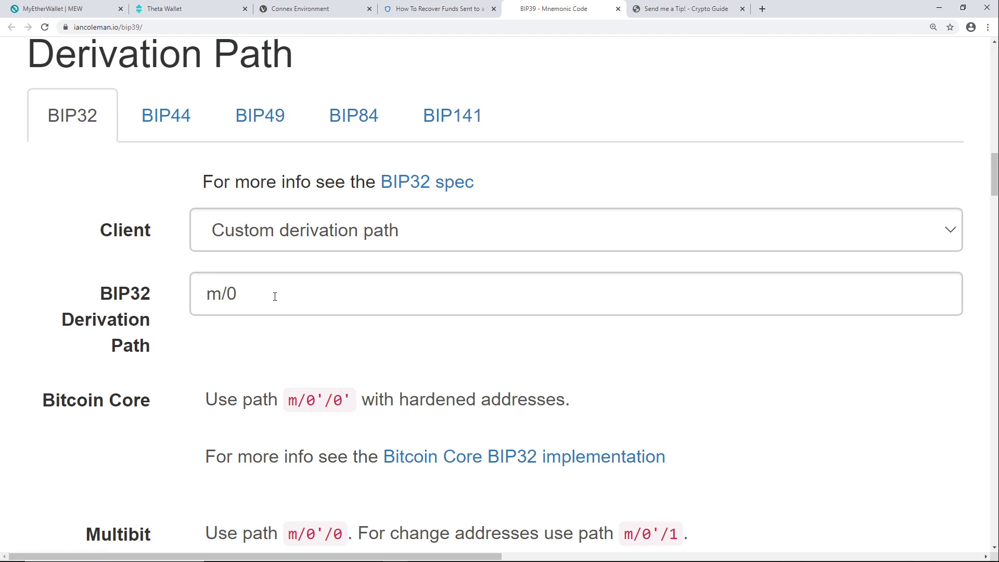
{"action": "left_click_drag", "start_coordinate": [272, 294], "coordinate": [196, 293]}
{"action": "type", "text": "m/44'/818'/0'/0"}
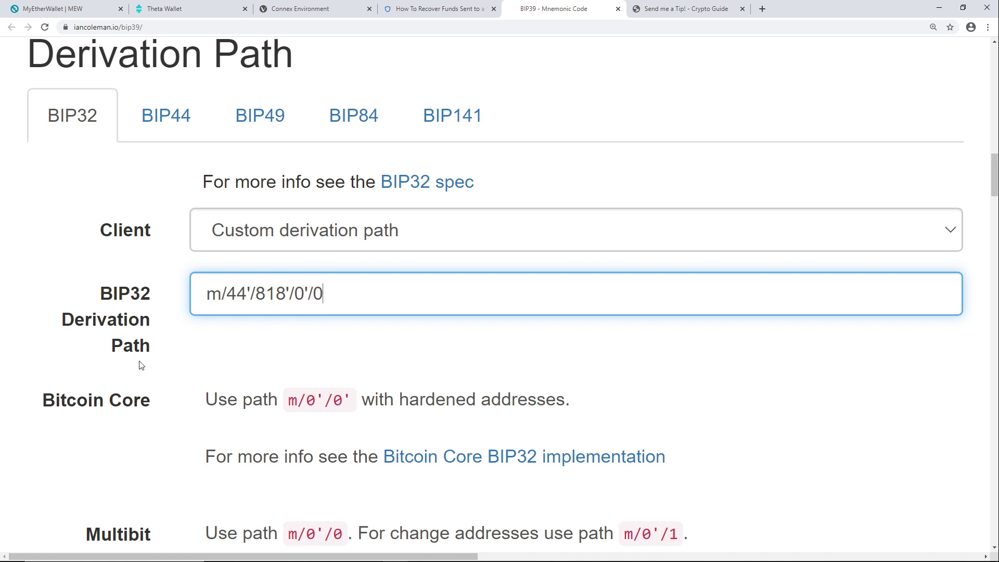
{"action": "scroll", "coordinate": [156, 364], "scroll_direction": "down", "scroll_amount": 14}
{"action": "scroll", "coordinate": [144, 347], "scroll_direction": "down", "scroll_amount": 6}
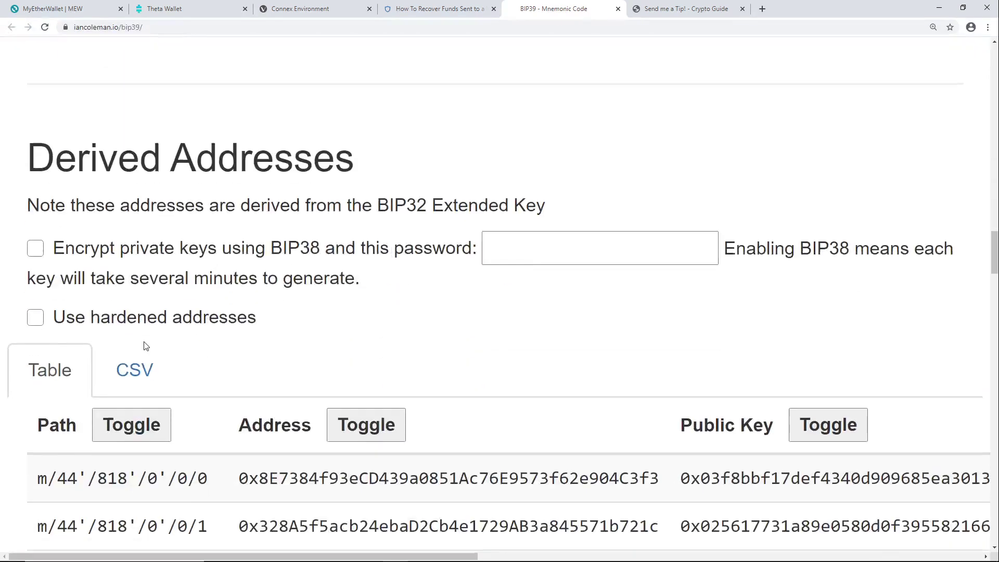
- Select the first m/44'/818'/0'/0/0 address and copy its private key
{"action": "double_click", "coordinate": [434, 375]}
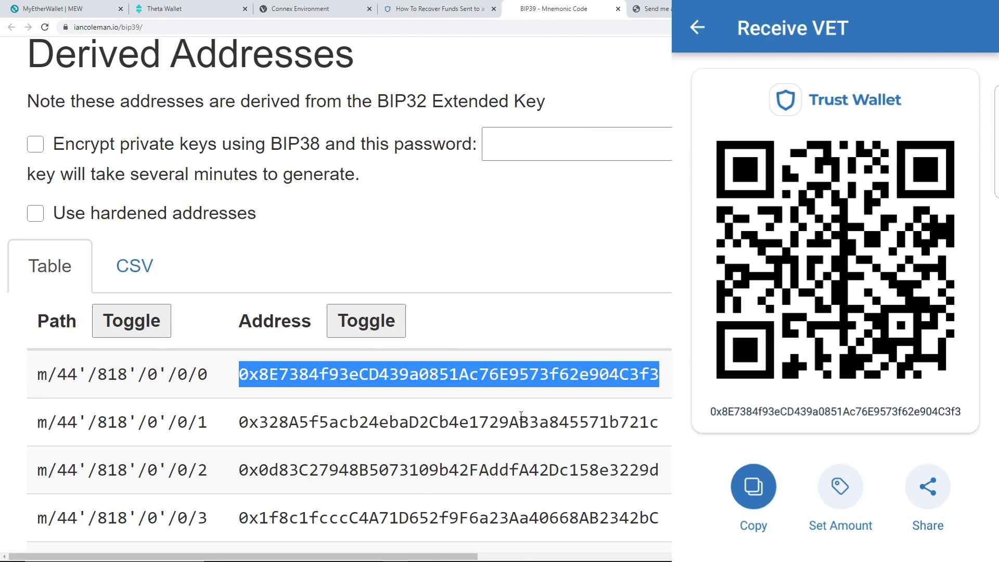
{"action": "left_click_drag", "start_coordinate": [456, 556], "coordinate": [959, 559]}
{"action": "left_click", "coordinate": [543, 376]}
{"action": "double_click", "coordinate": [542, 376]}
{"action": "mouse_move", "coordinate": [602, 355]}
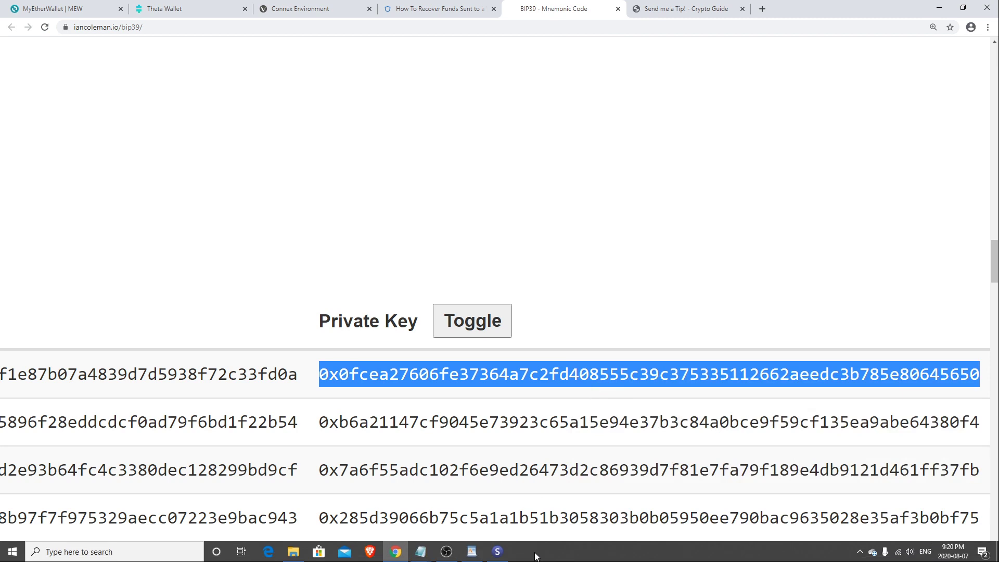
{"action": "mouse_move", "coordinate": [474, 374]}
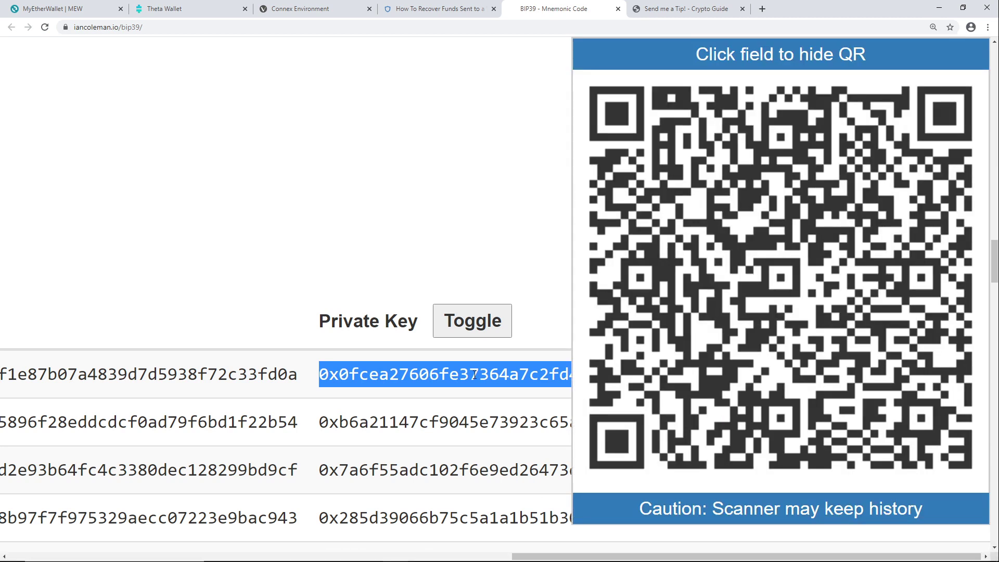
{"action": "right_click", "coordinate": [479, 377]}
{"action": "left_click", "coordinate": [486, 383]}
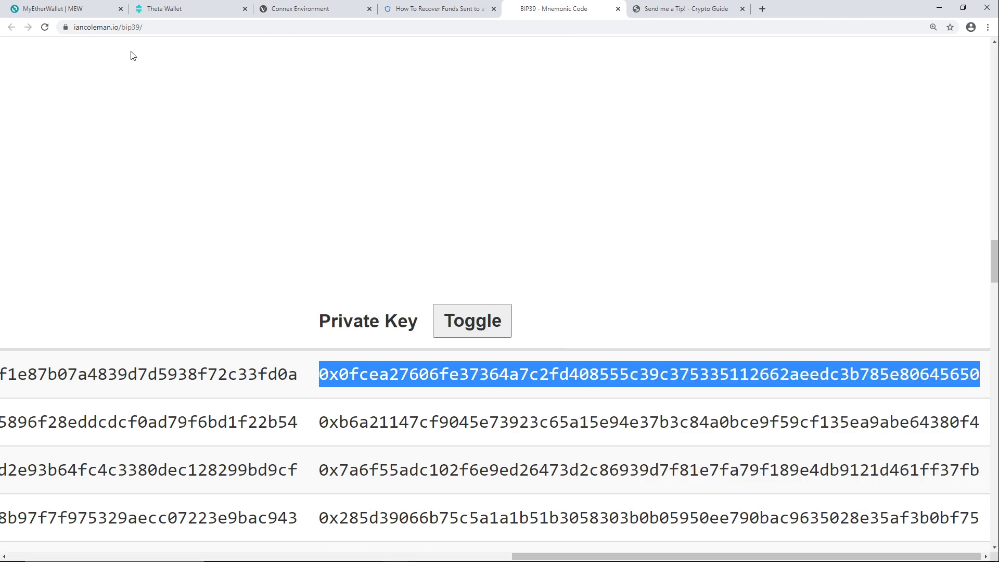
{"action": "left_click", "coordinate": [62, 9]}
- Access a MyEtherWallet wallet with the pasted VeChain-path private key, showing about 0.0094 ETH
{"action": "left_click", "coordinate": [460, 380]}
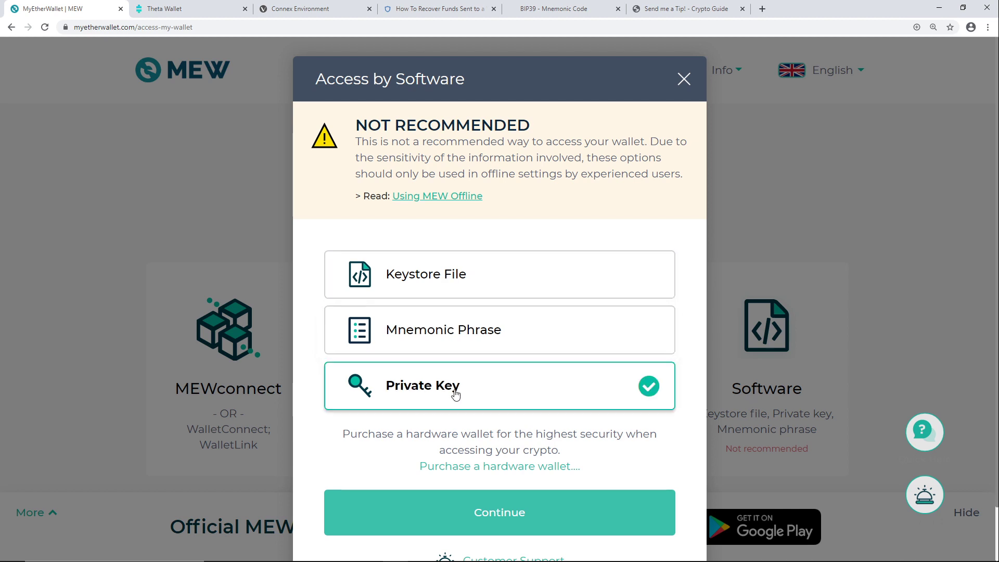
{"action": "left_click", "coordinate": [493, 511]}
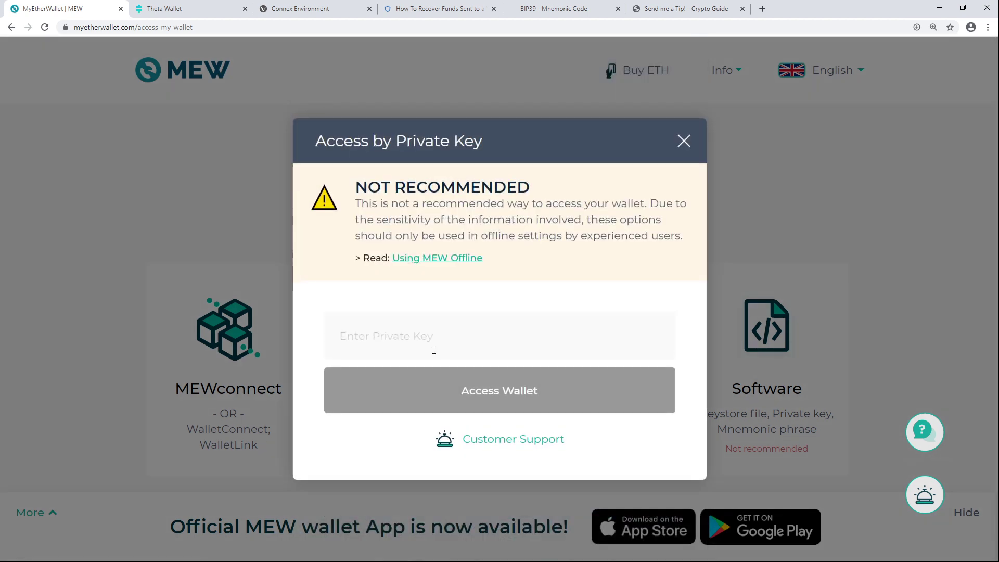
{"action": "key", "text": "ctrl+v"}
{"action": "left_click", "coordinate": [510, 394]}
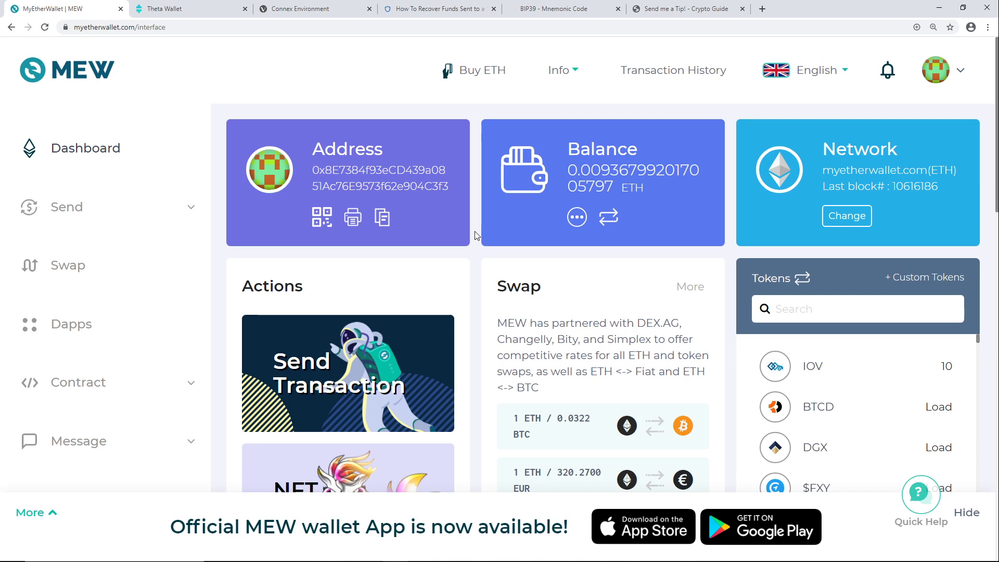
- Return to the BIP39 tab and jump to the top at normal zoom
{"action": "left_click", "coordinate": [568, 9]}
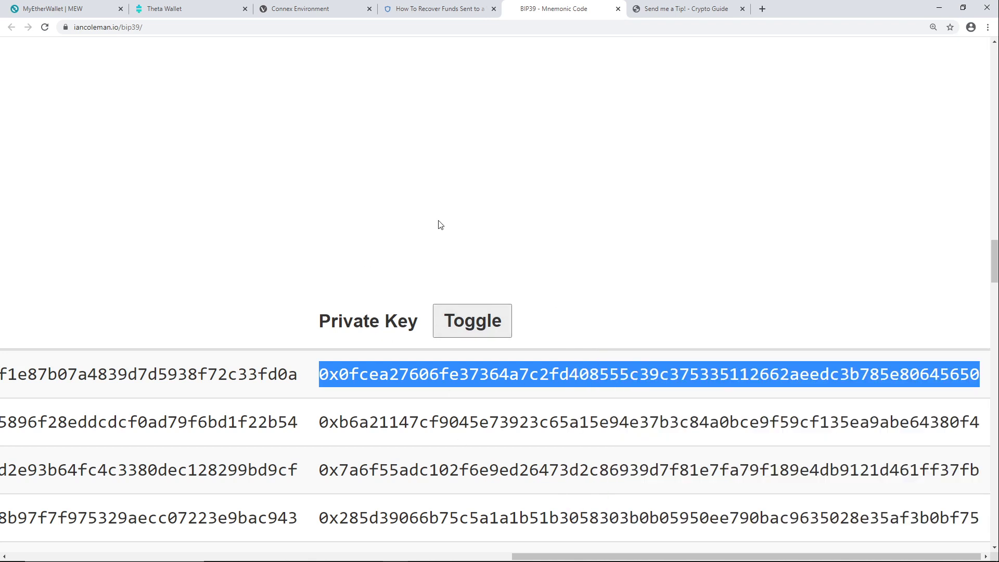
{"action": "key", "text": "ctrl+minus"}
{"action": "key", "text": "ctrl+minus"}
{"action": "key", "text": "ctrl+minus"}
{"action": "mouse_move", "coordinate": [866, 296]}
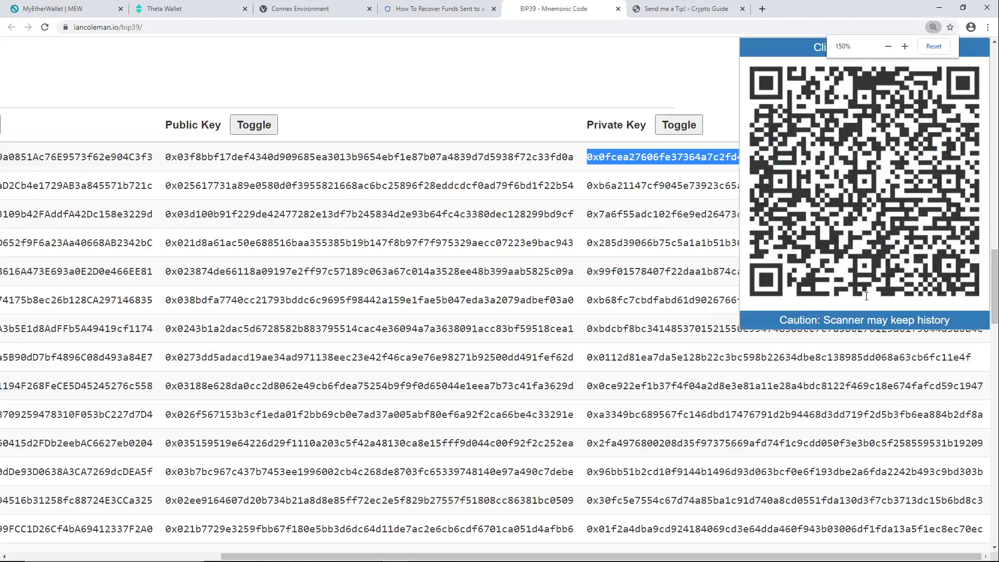
{"action": "key", "text": "Home"}
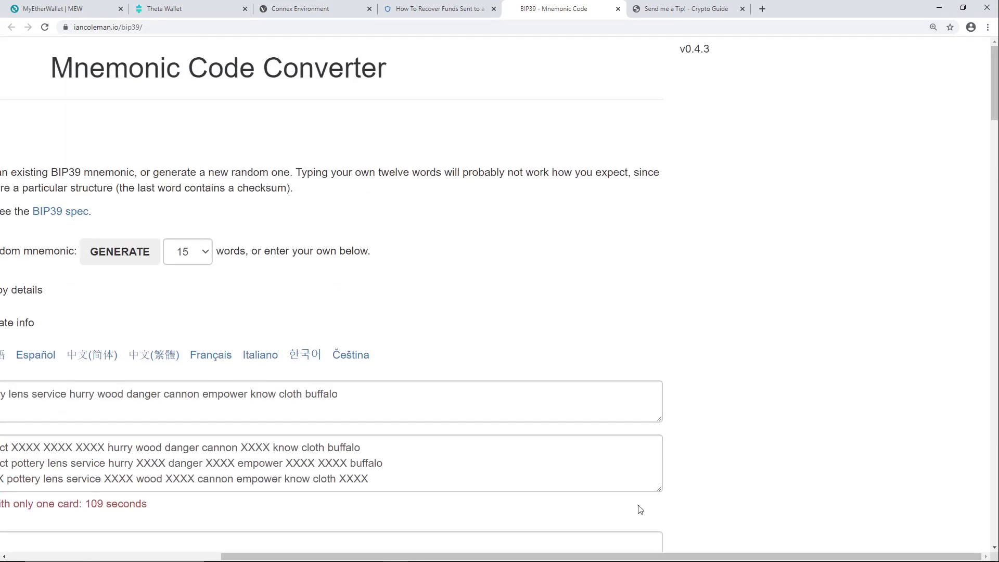
{"action": "key", "text": "ctrl+0"}
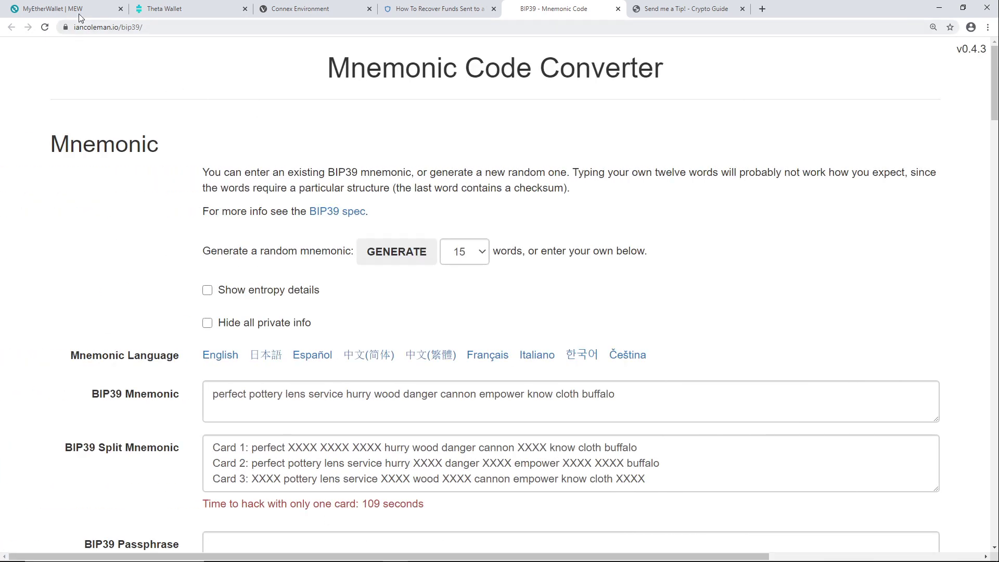
- Paste the Trust Wallet ETH address from the notes as the To Address in MyEtherWallet
{"action": "left_click", "coordinate": [81, 9]}
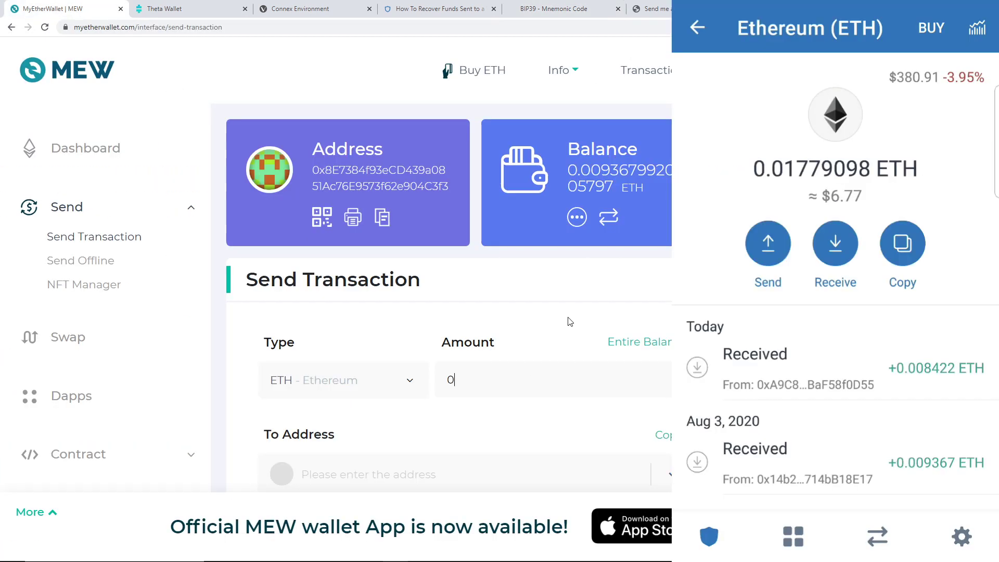
{"action": "scroll", "coordinate": [364, 323], "scroll_direction": "down", "scroll_amount": 1}
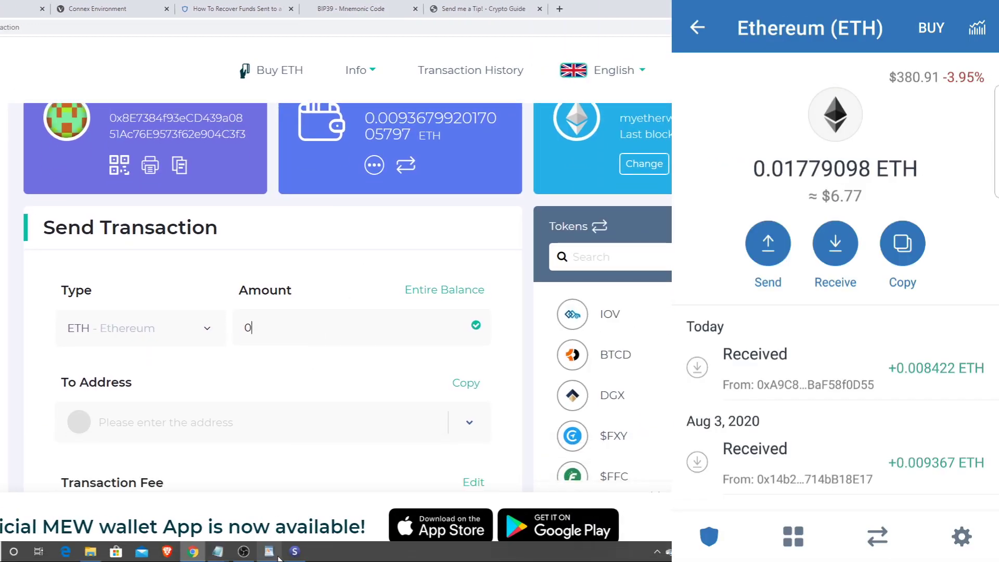
{"action": "left_click", "coordinate": [270, 552]}
{"action": "double_click", "coordinate": [112, 315]}
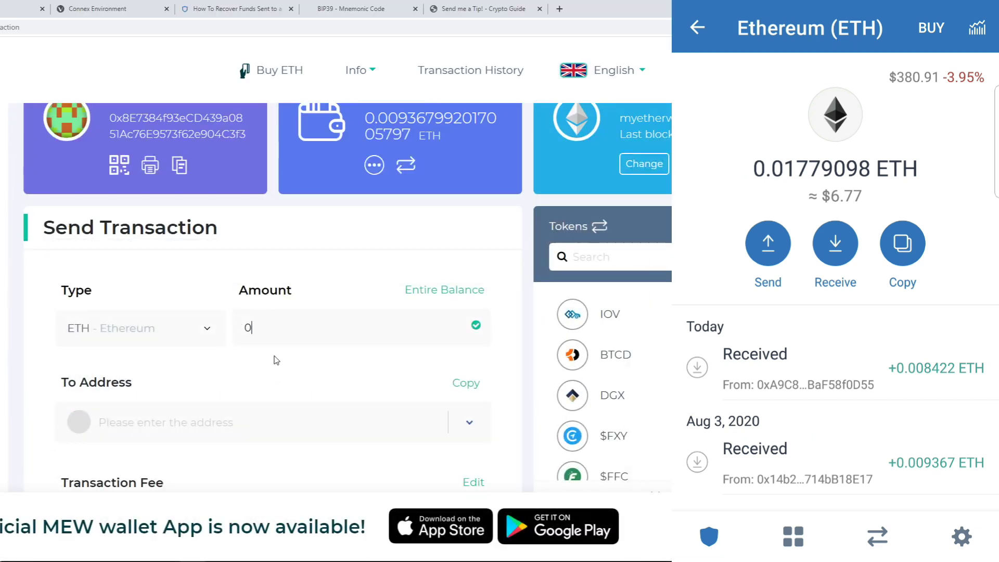
{"action": "left_click", "coordinate": [198, 439]}
{"action": "key", "text": "ctrl+v"}
- Send the entire ETH balance, confirm it, and go to Access My Wallet
{"action": "left_click", "coordinate": [457, 290]}
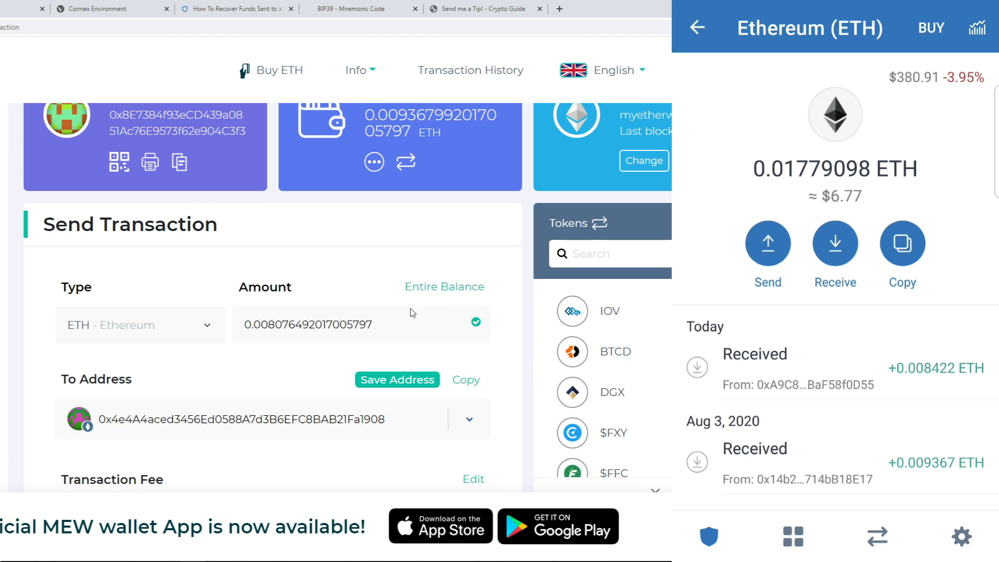
{"action": "scroll", "coordinate": [413, 312], "scroll_direction": "down", "scroll_amount": 7}
{"action": "left_click", "coordinate": [313, 368]}
{"action": "left_click", "coordinate": [299, 434]}
{"action": "left_click", "coordinate": [301, 436]}
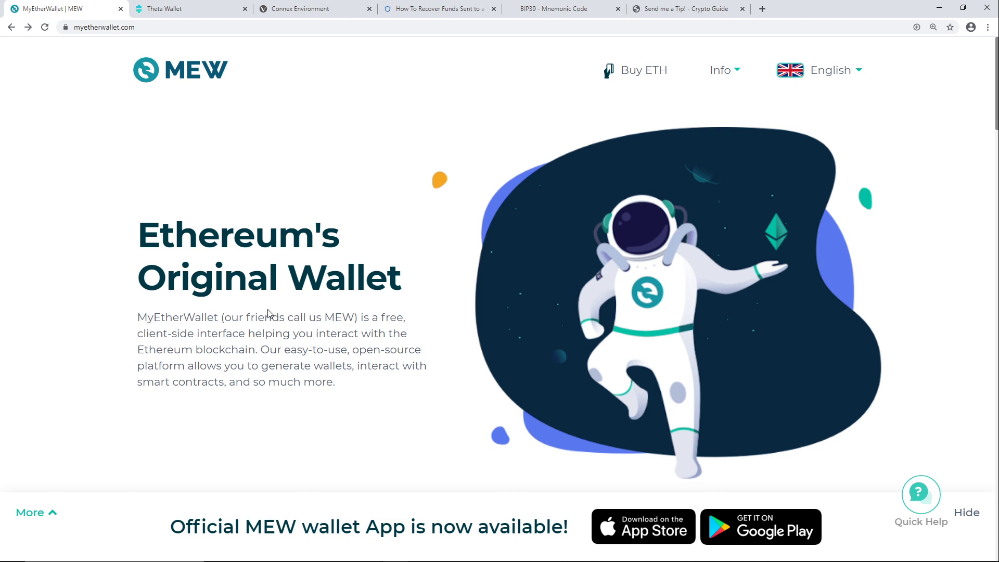
{"action": "scroll", "coordinate": [321, 310], "scroll_direction": "down", "scroll_amount": 8}
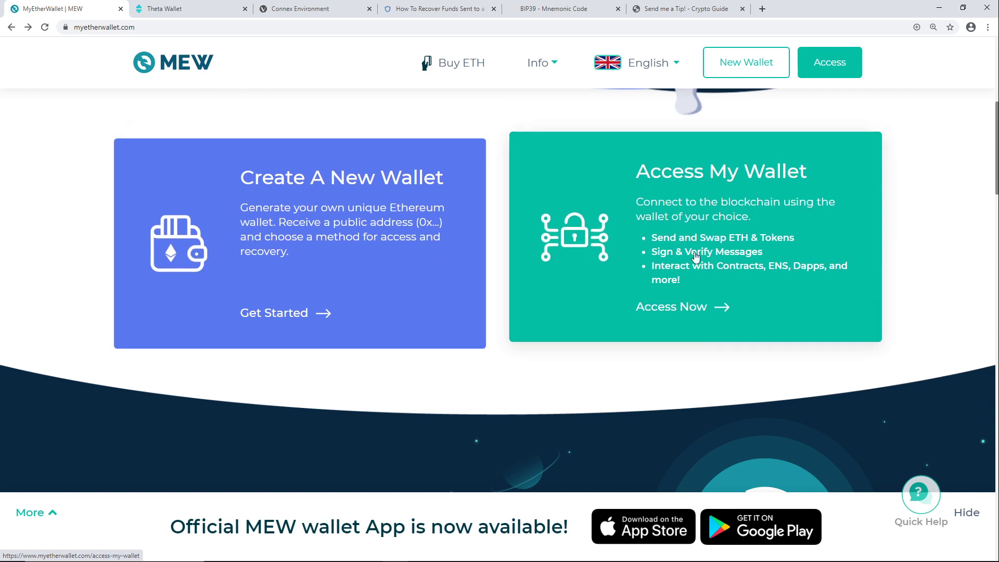
{"action": "left_click", "coordinate": [818, 313]}
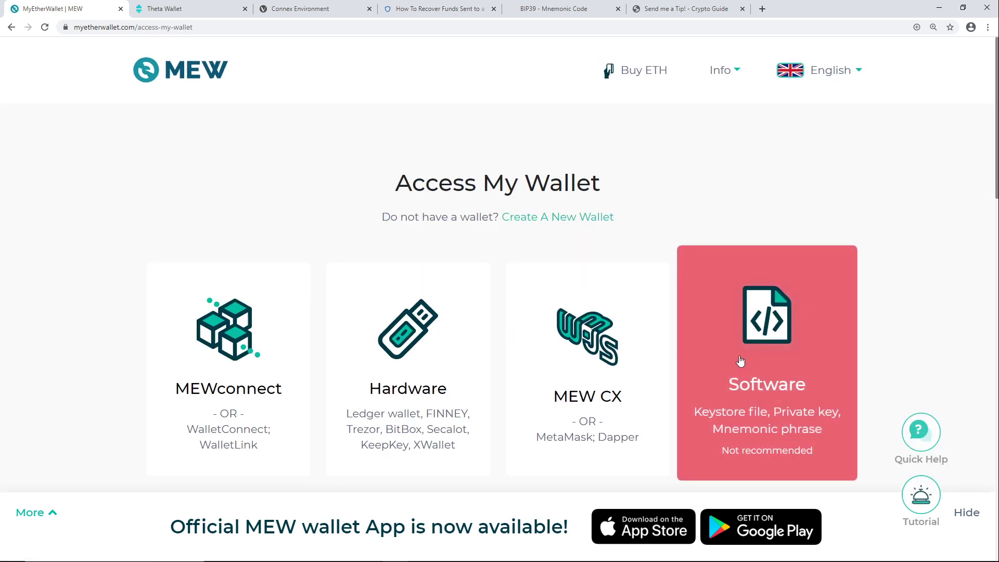
- Access the wallet via Software > Mnemonic Phrase with the pasted 12 words
{"action": "left_click", "coordinate": [813, 363]}
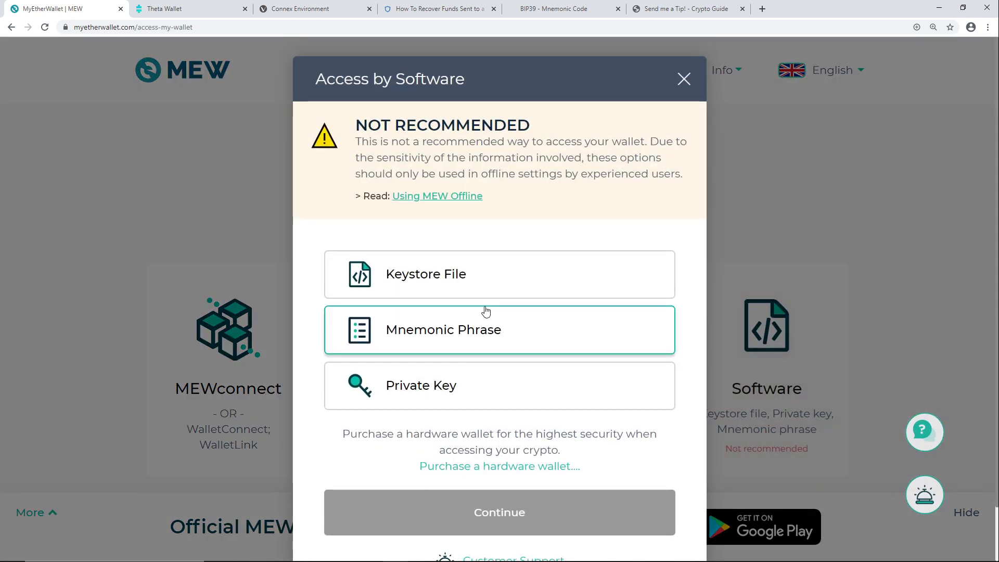
{"action": "left_click", "coordinate": [525, 339]}
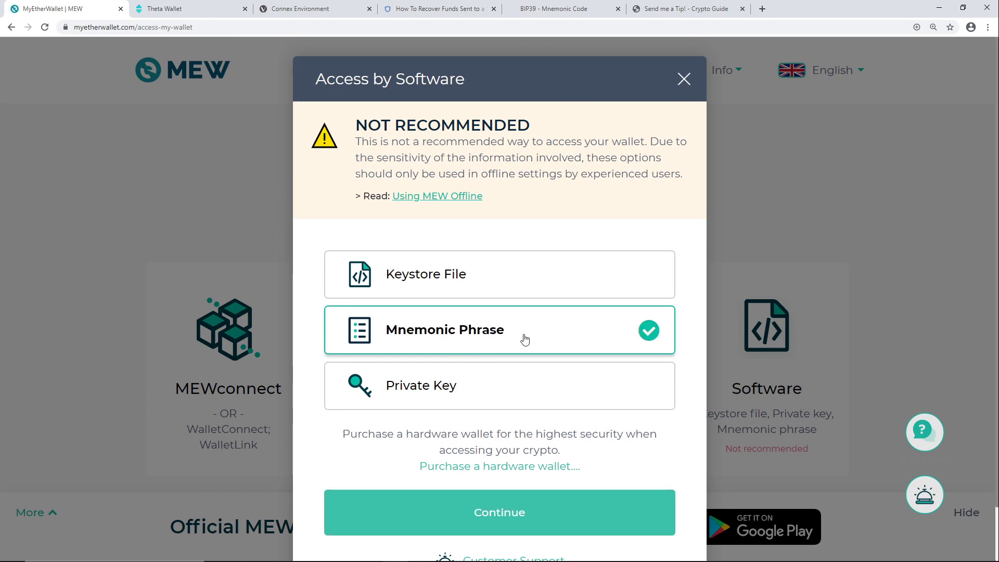
{"action": "left_click", "coordinate": [513, 507]}
{"action": "scroll", "coordinate": [542, 350], "scroll_direction": "down", "scroll_amount": 3}
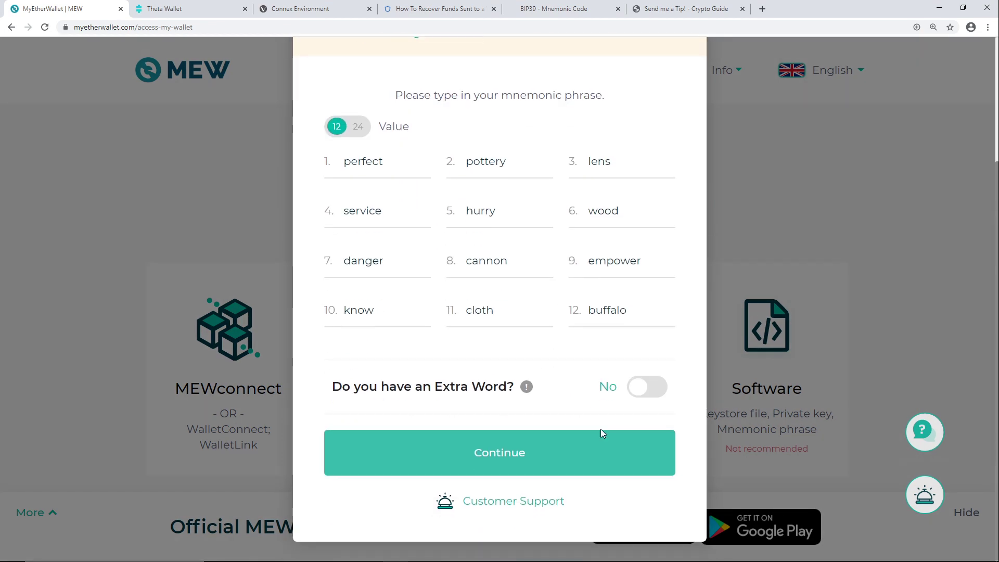
{"action": "left_click", "coordinate": [571, 452]}
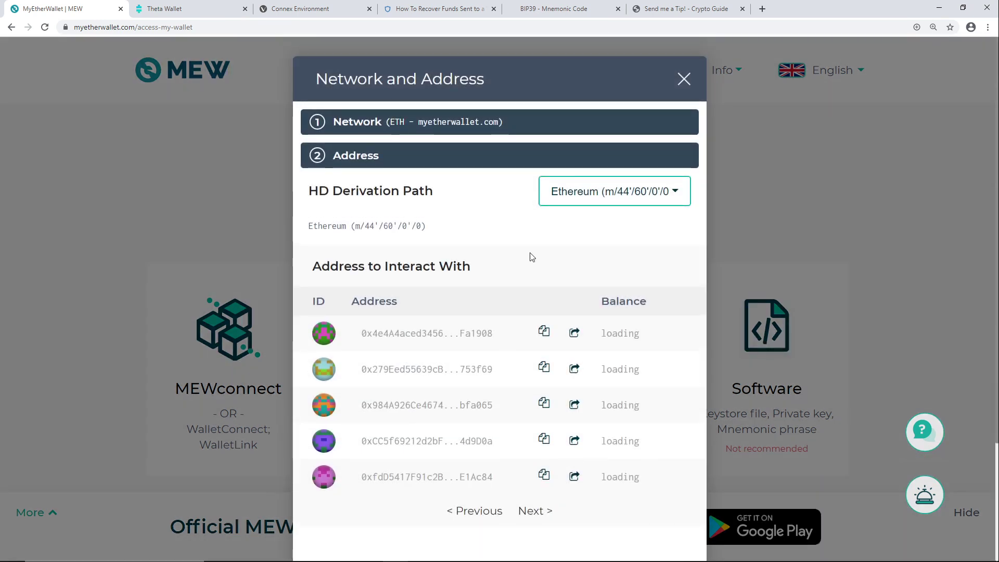
- Open the HD Derivation Path list and choose Add Custom Path
{"action": "left_click", "coordinate": [614, 192]}
{"action": "scroll", "coordinate": [630, 314], "scroll_direction": "down", "scroll_amount": 10}
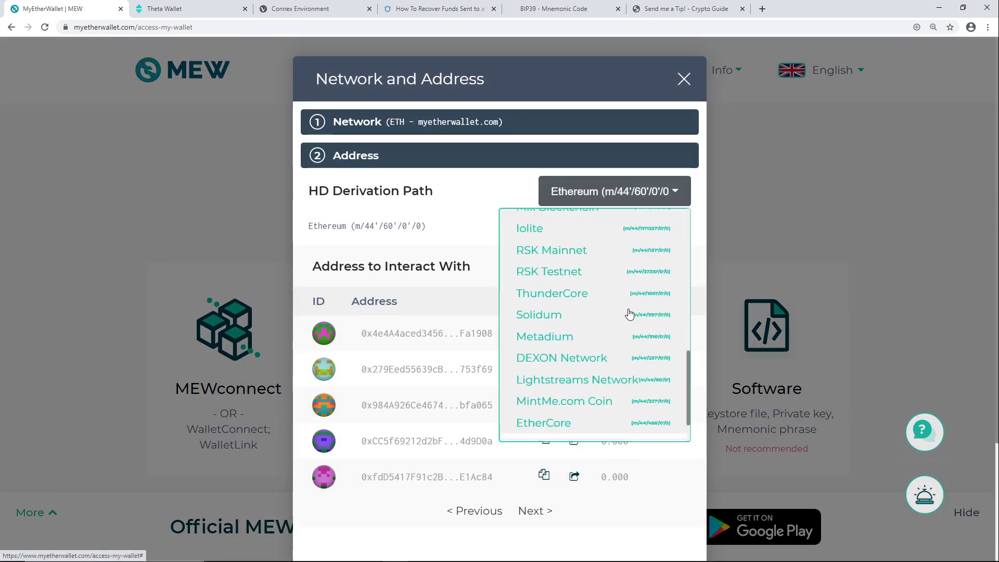
{"action": "scroll", "coordinate": [629, 313], "scroll_direction": "down", "scroll_amount": 5}
{"action": "scroll", "coordinate": [573, 274], "scroll_direction": "up", "scroll_amount": 3}
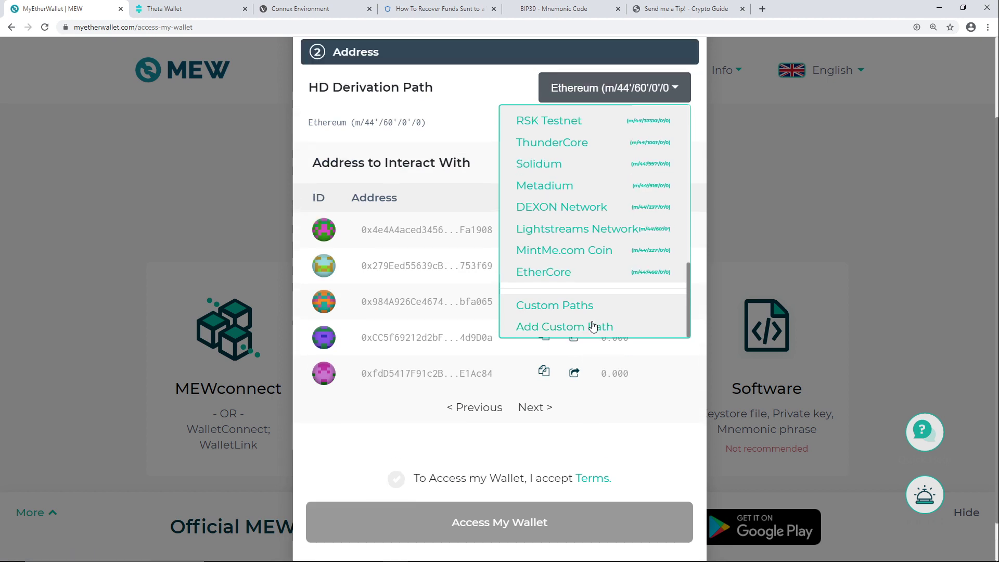
{"action": "left_click", "coordinate": [680, 198]}
{"action": "left_click", "coordinate": [680, 199]}
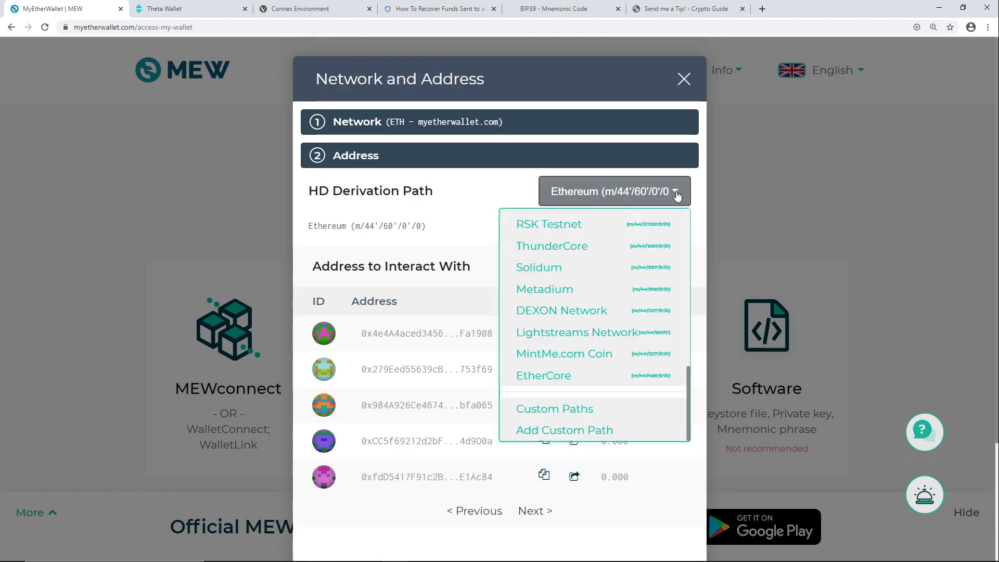
{"action": "left_click", "coordinate": [570, 430]}
- Add a custom derivation path 'VET' at m/44'/818'/0'/0, taken from the recovery help article
{"action": "left_click", "coordinate": [433, 236]}
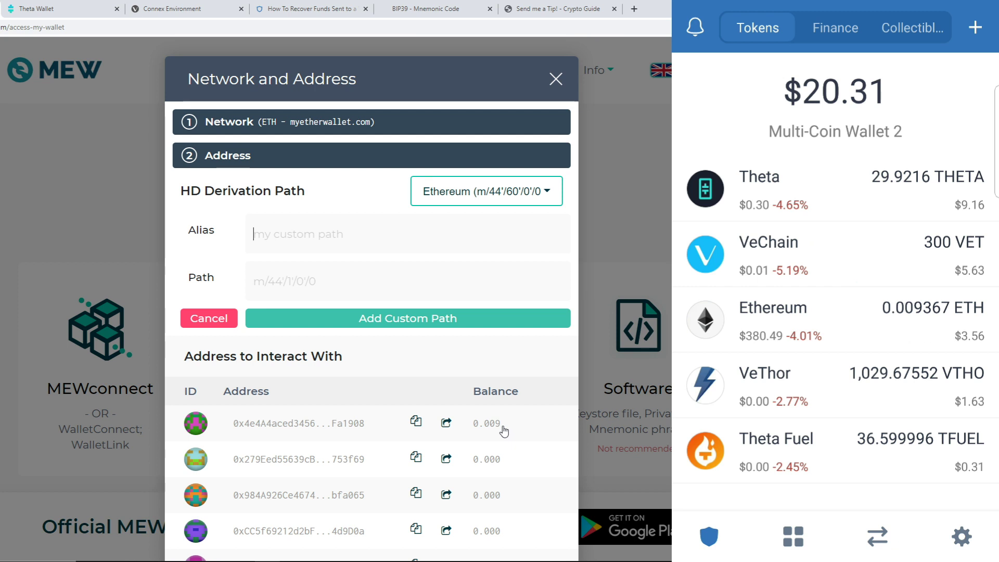
{"action": "left_click", "coordinate": [304, 9]}
{"action": "left_click_drag", "start_coordinate": [251, 213], "coordinate": [148, 214]}
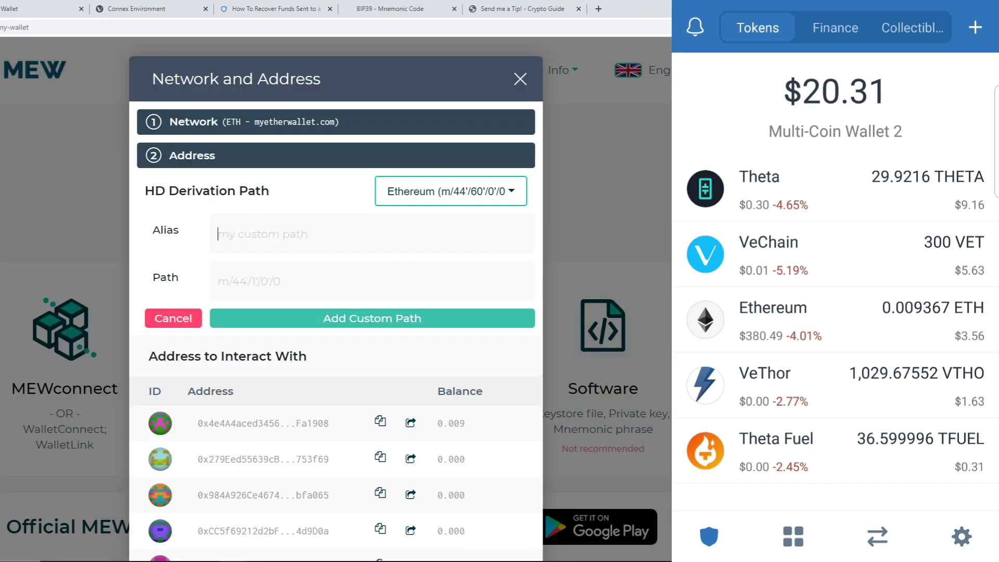
{"action": "left_click", "coordinate": [82, 9]}
{"action": "type", "text": "VET"}
{"action": "key", "text": "Tab"}
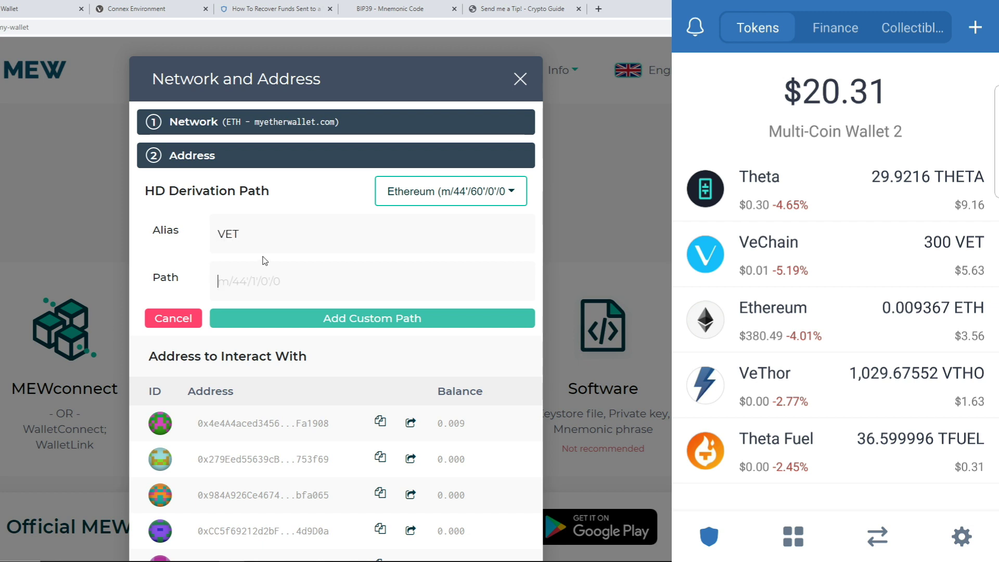
{"action": "type", "text": "m/44'/81"}
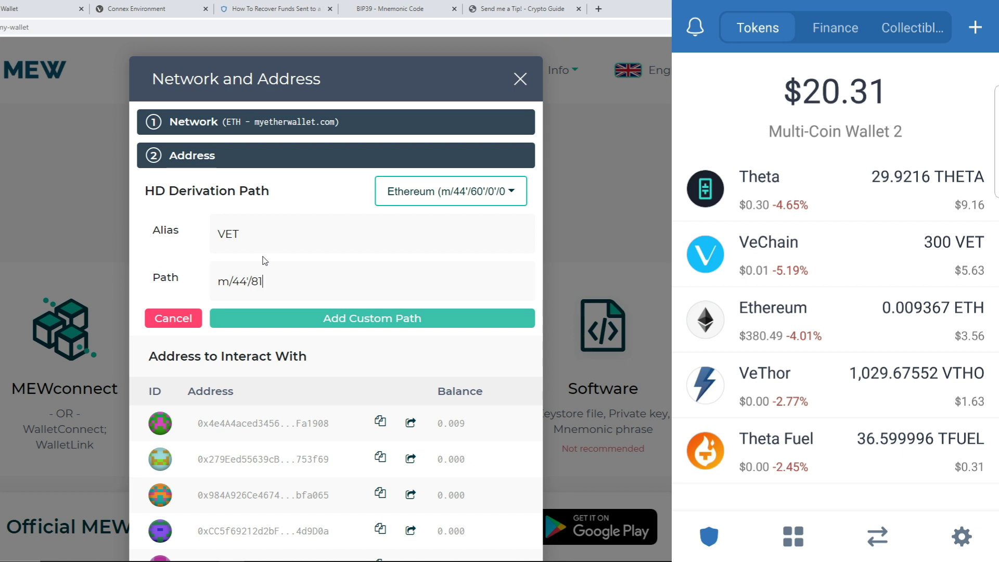
{"action": "type", "text": "8'/0'/0"}
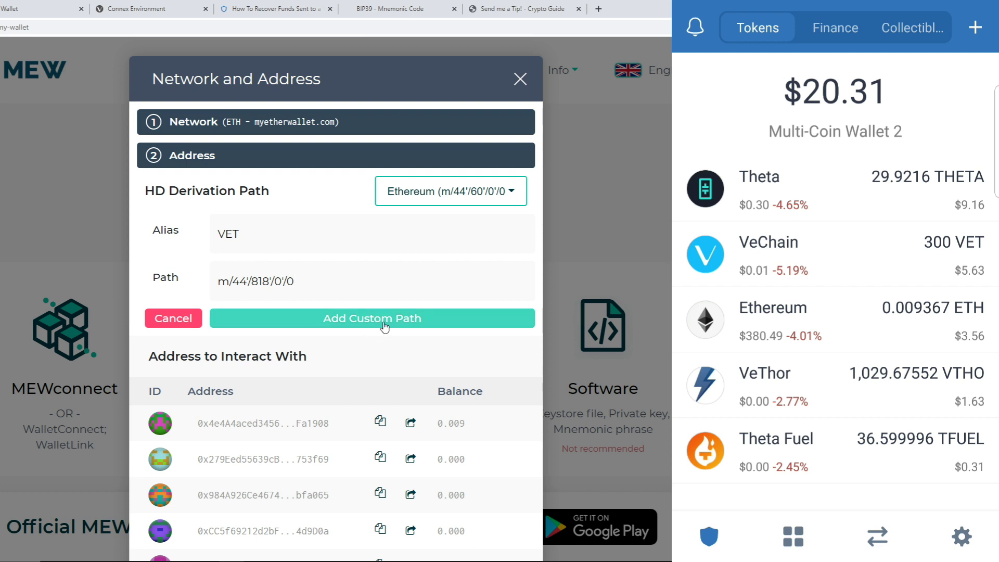
{"action": "left_click", "coordinate": [384, 325]}
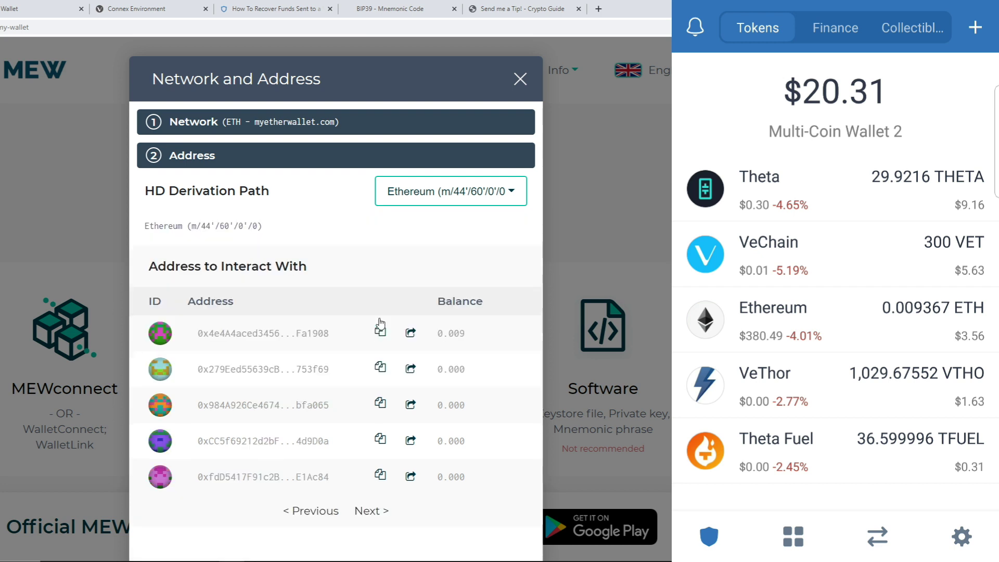
- Add a second custom path 'Theta' at m/44'/500'/0'/0, copied from the help article
{"action": "left_click", "coordinate": [438, 204]}
{"action": "scroll", "coordinate": [436, 312], "scroll_direction": "down", "scroll_amount": 1}
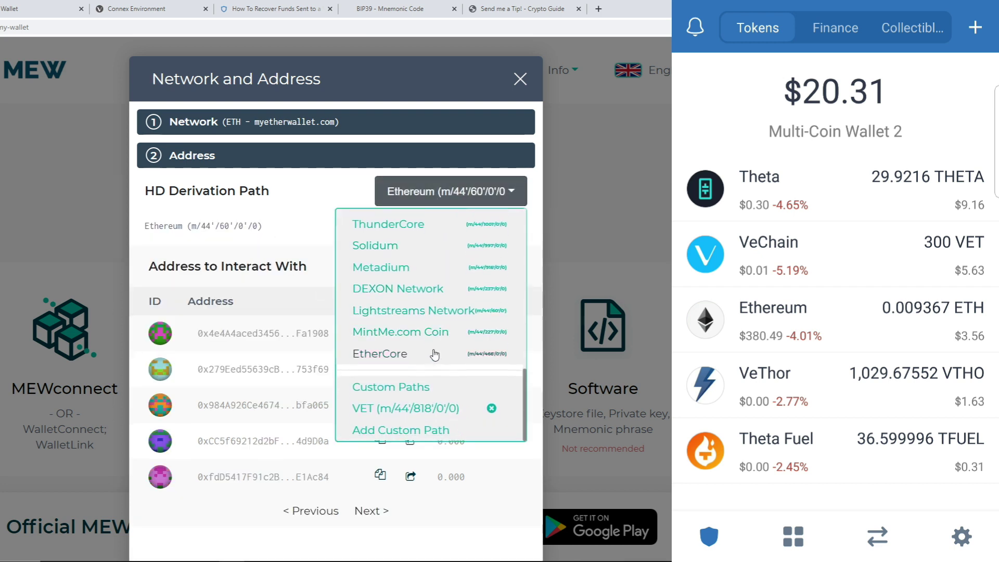
{"action": "left_click", "coordinate": [411, 434]}
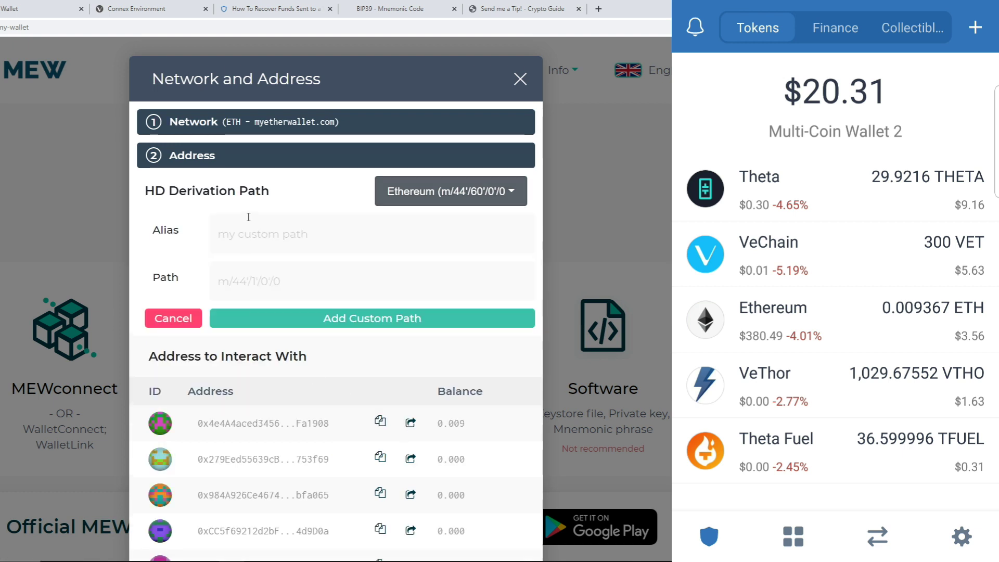
{"action": "left_click", "coordinate": [252, 235]}
{"action": "type", "text": "Theta"}
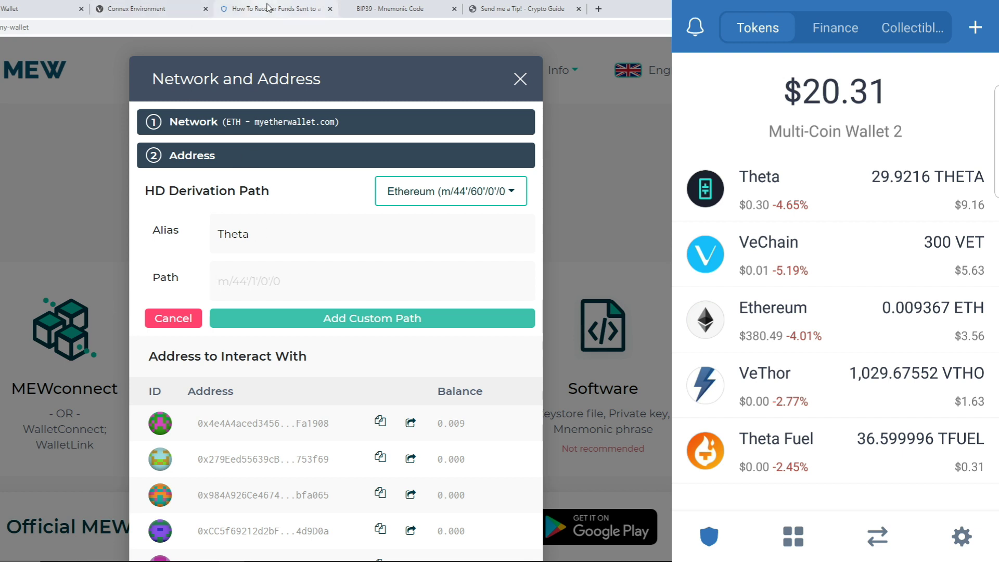
{"action": "left_click", "coordinate": [431, 6]}
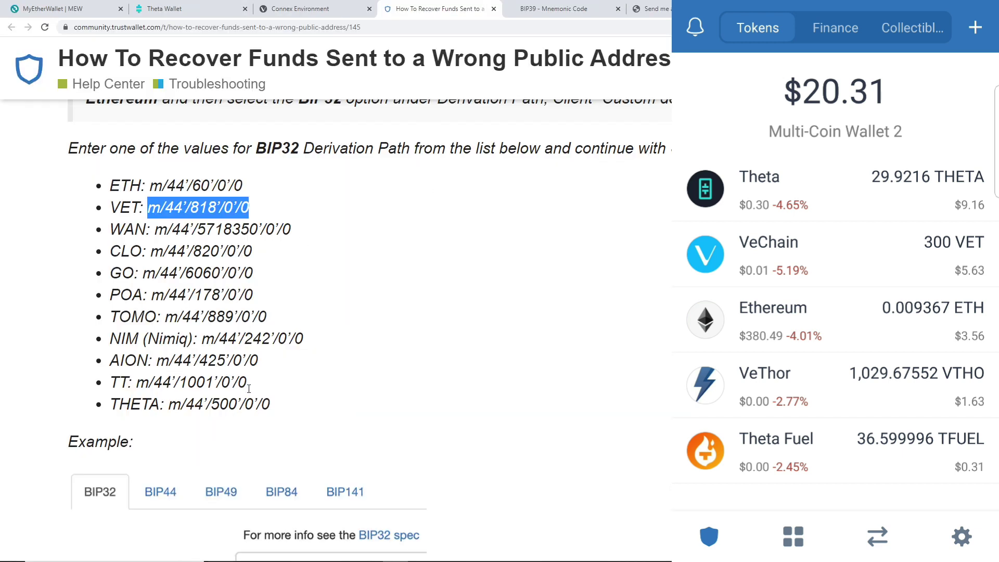
{"action": "left_click_drag", "start_coordinate": [276, 404], "coordinate": [172, 404]}
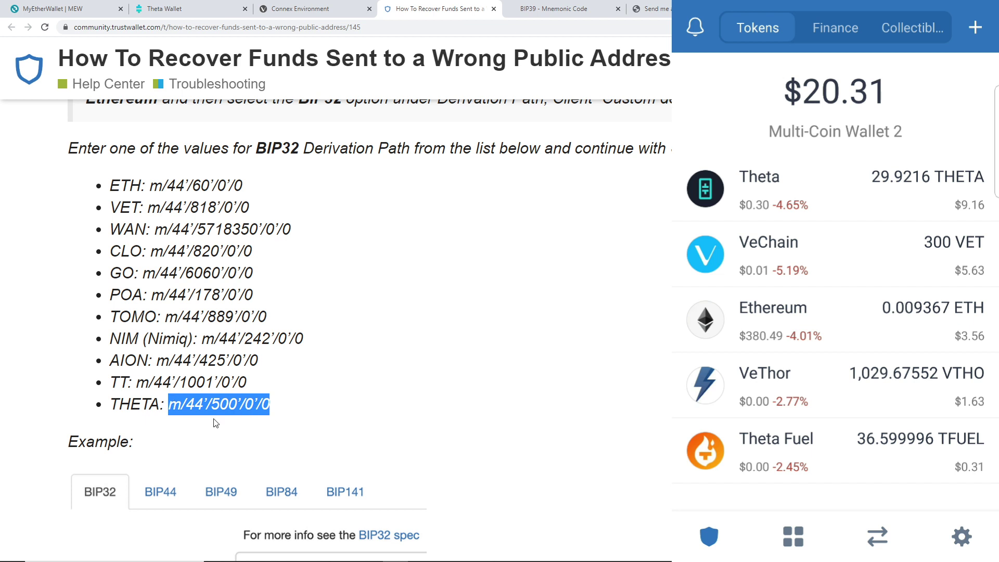
{"action": "left_click", "coordinate": [71, 8]}
{"action": "type", "text": "m"}
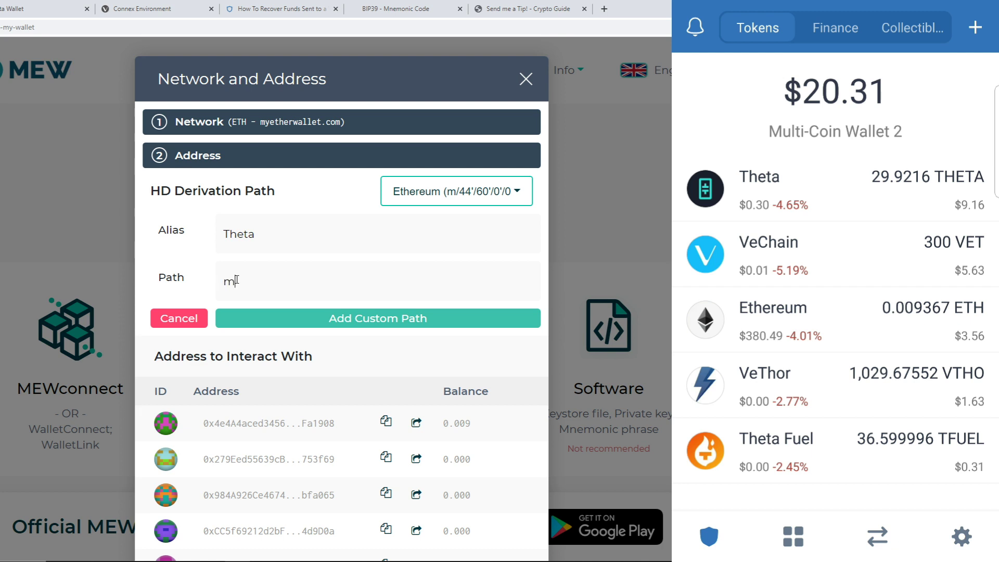
{"action": "type", "text": "/44'/5"}
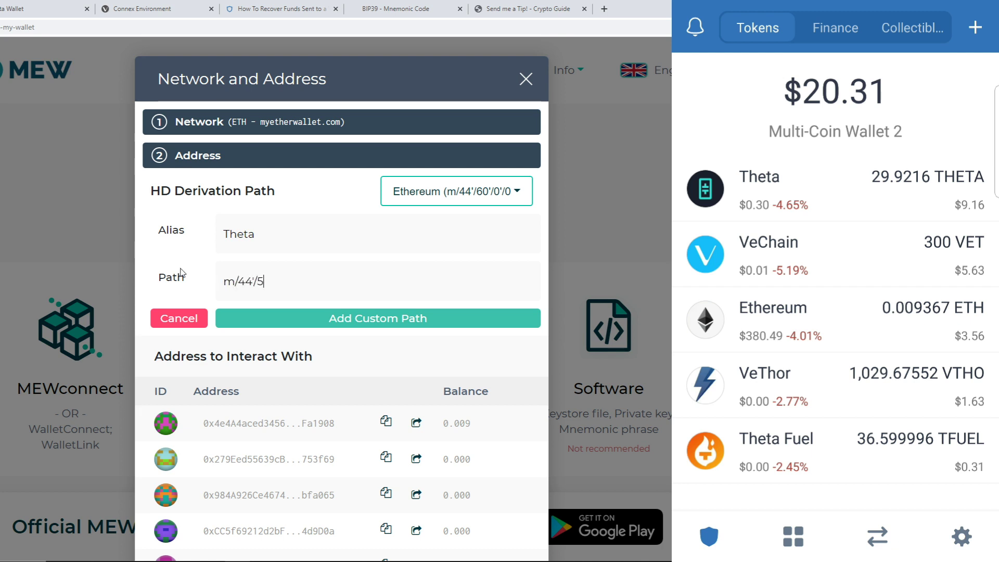
{"action": "type", "text": "00'/"}
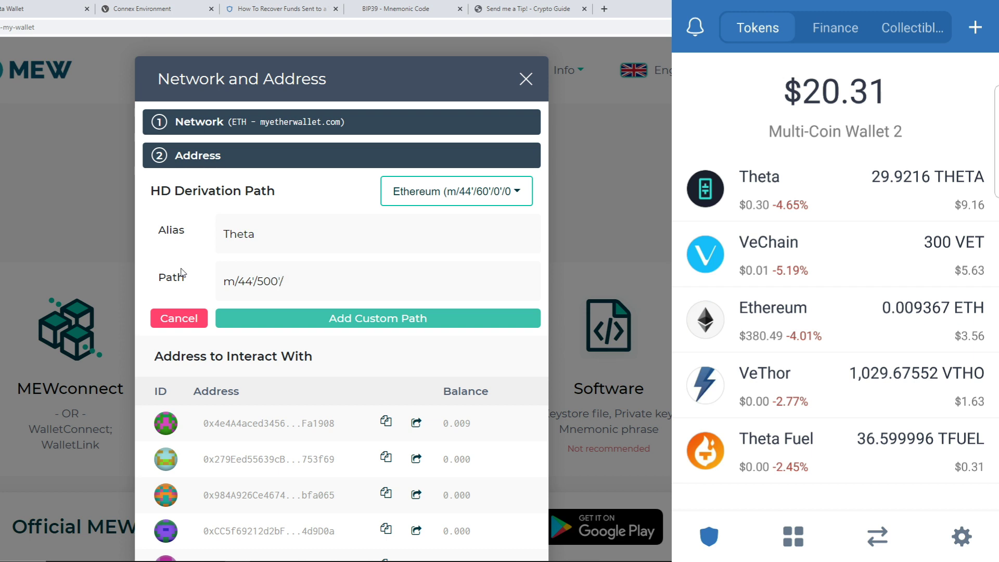
{"action": "type", "text": "0'/0"}
{"action": "left_click", "coordinate": [386, 323]}
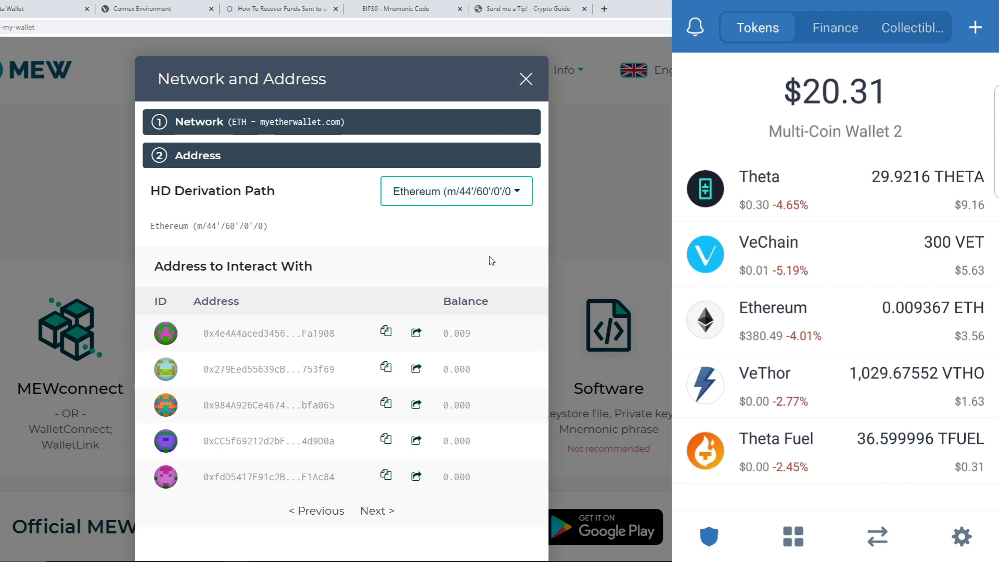
{"action": "scroll", "coordinate": [491, 260], "scroll_direction": "down", "scroll_amount": 1}
- Load the addresses for the VET custom path, then switch to the Theta path
{"action": "left_click", "coordinate": [520, 145]}
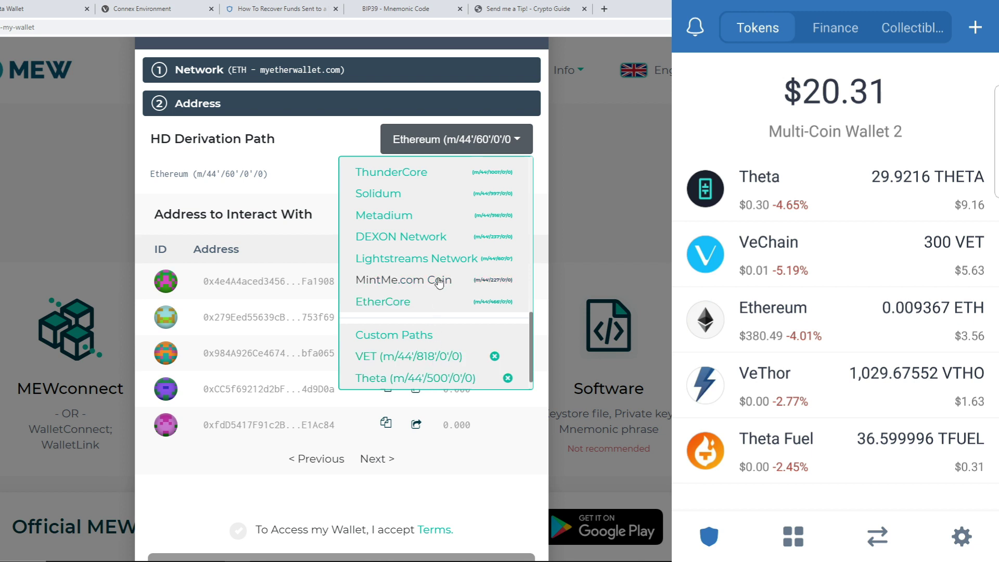
{"action": "scroll", "coordinate": [441, 275], "scroll_direction": "down", "scroll_amount": 1}
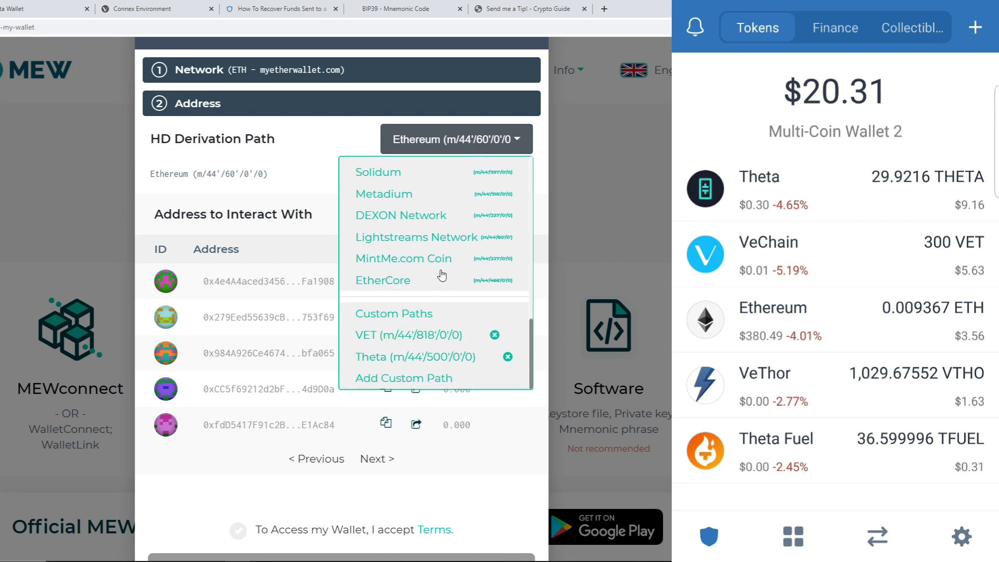
{"action": "left_click", "coordinate": [423, 336]}
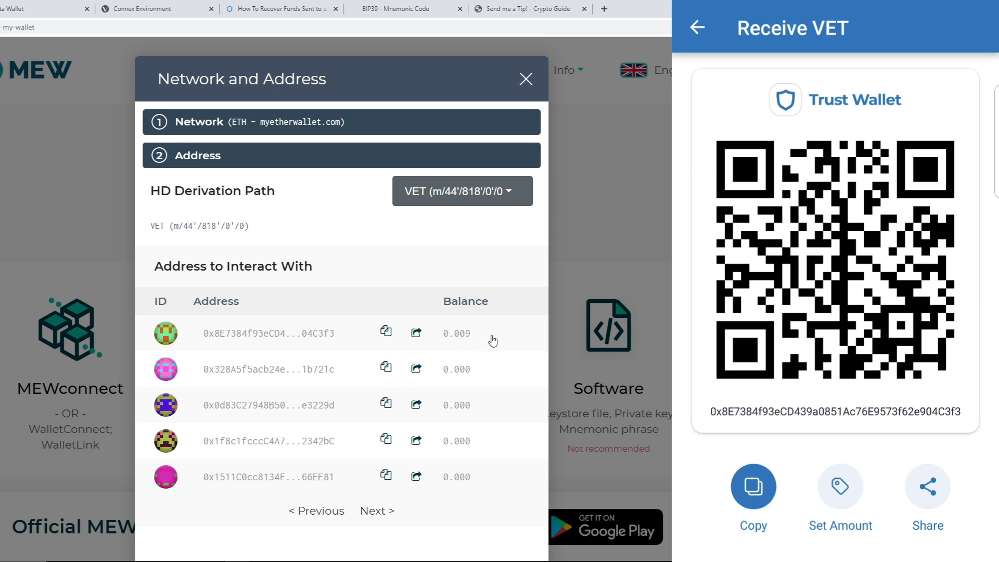
{"action": "left_click", "coordinate": [482, 193]}
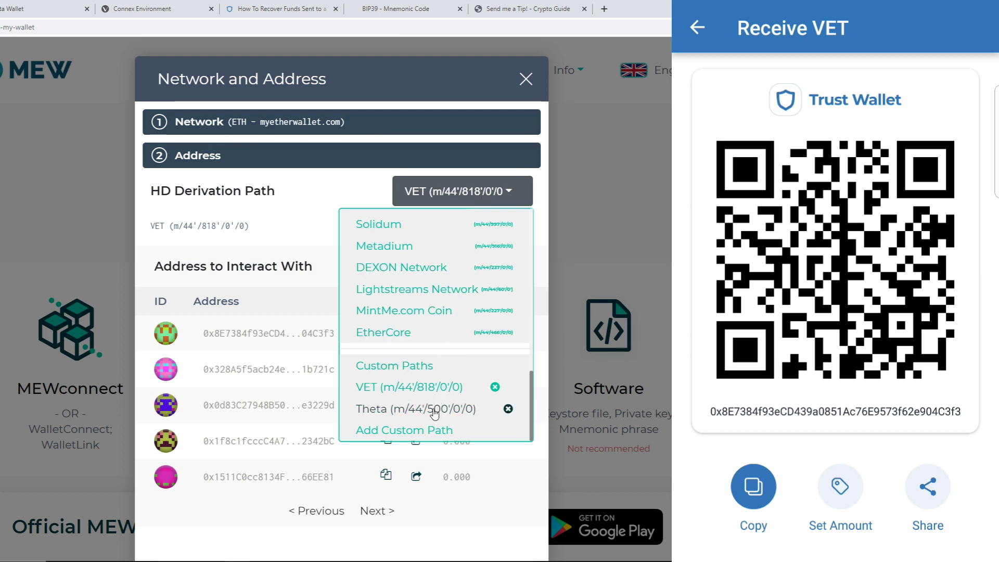
{"action": "left_click", "coordinate": [435, 410]}
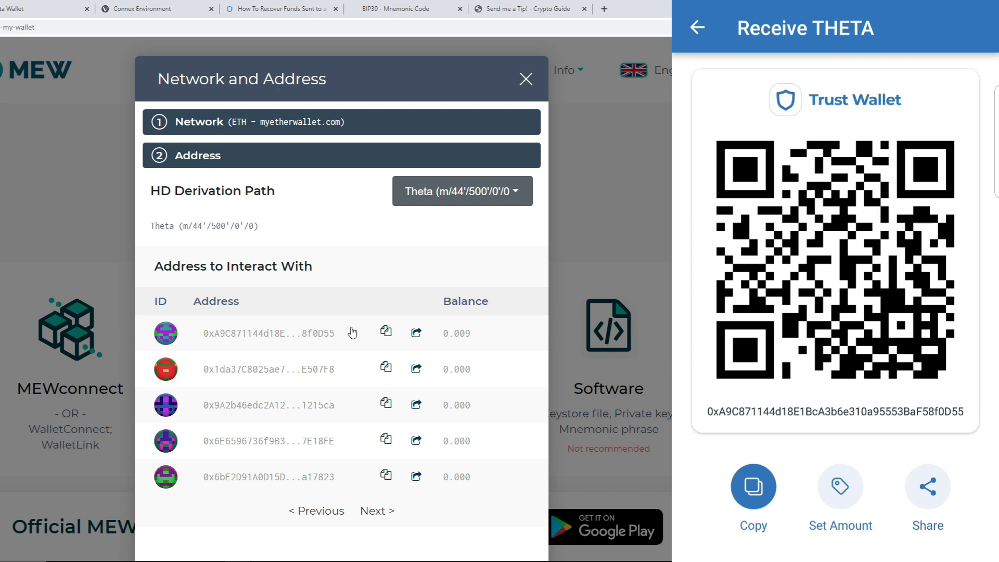
{"action": "scroll", "coordinate": [430, 333], "scroll_direction": "down", "scroll_amount": 1}
{"action": "scroll", "coordinate": [431, 334], "scroll_direction": "down", "scroll_amount": 3}
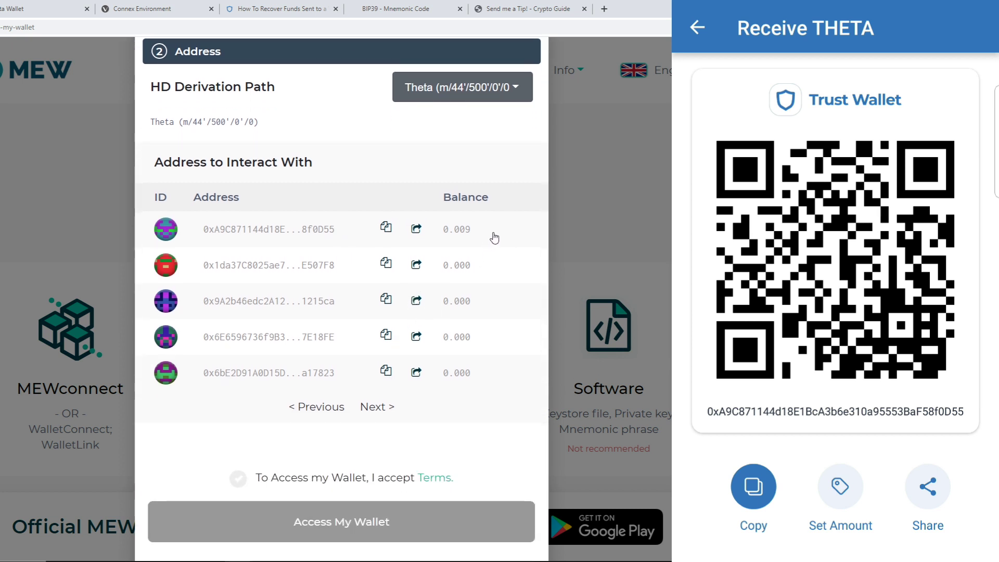
- Accept the terms, access the Theta-path wallet, and copy the Trust Wallet ETH address from WordPad
{"action": "left_click", "coordinate": [238, 477]}
{"action": "left_click", "coordinate": [329, 516]}
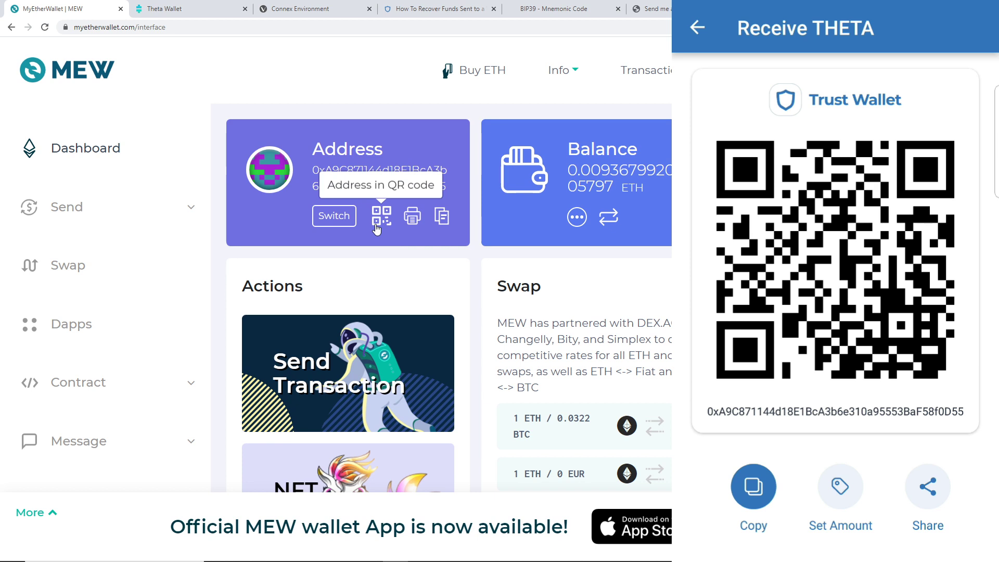
{"action": "left_click", "coordinate": [471, 552]}
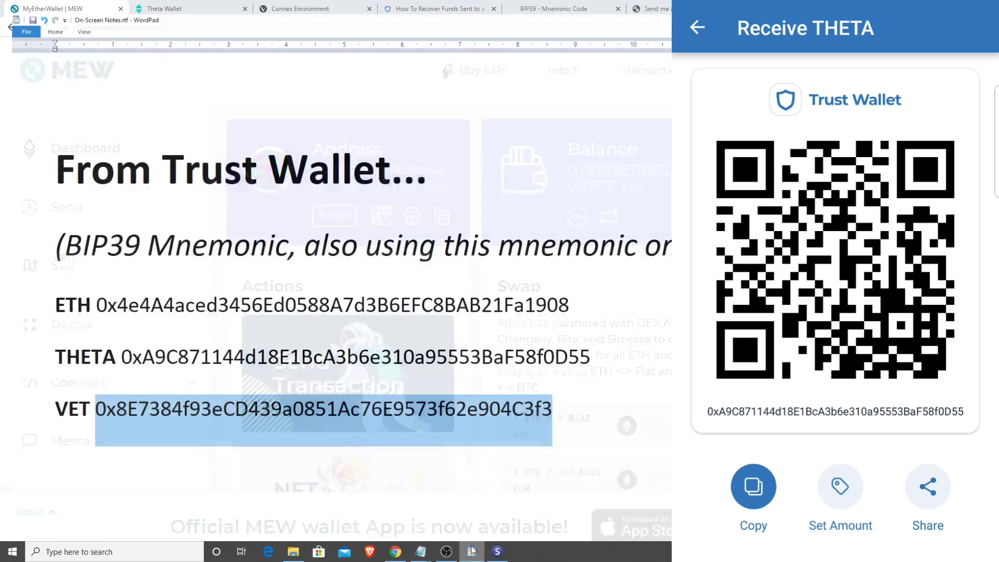
{"action": "double_click", "coordinate": [341, 310]}
{"action": "key", "text": "ctrl+c"}
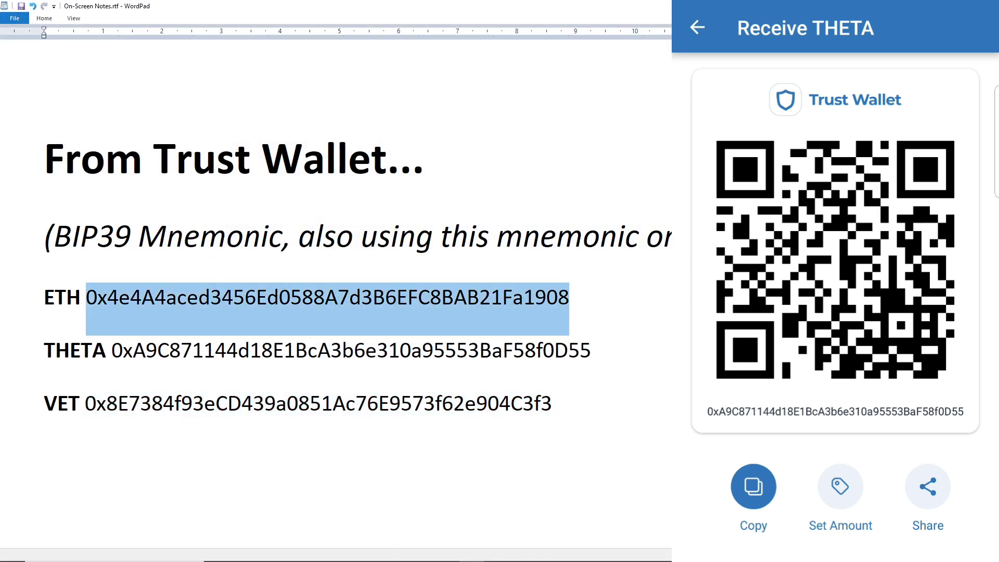
{"action": "key", "text": "alt+Tab"}
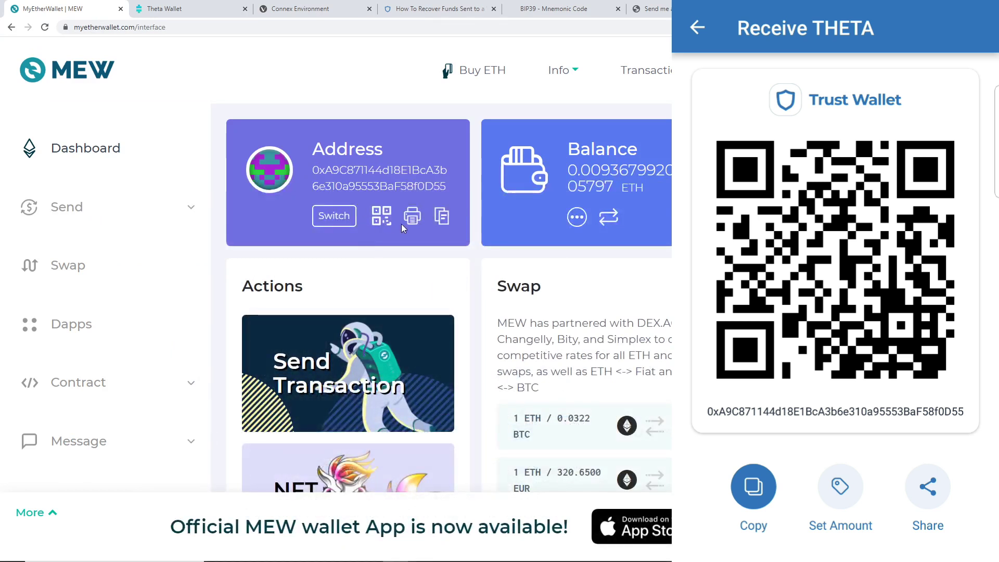
{"action": "left_click", "coordinate": [102, 211]}
- Send the entire 0.008422992017005797 ETH balance to the pasted Trust Wallet ETH address
{"action": "scroll", "coordinate": [300, 331], "scroll_direction": "down", "scroll_amount": 3}
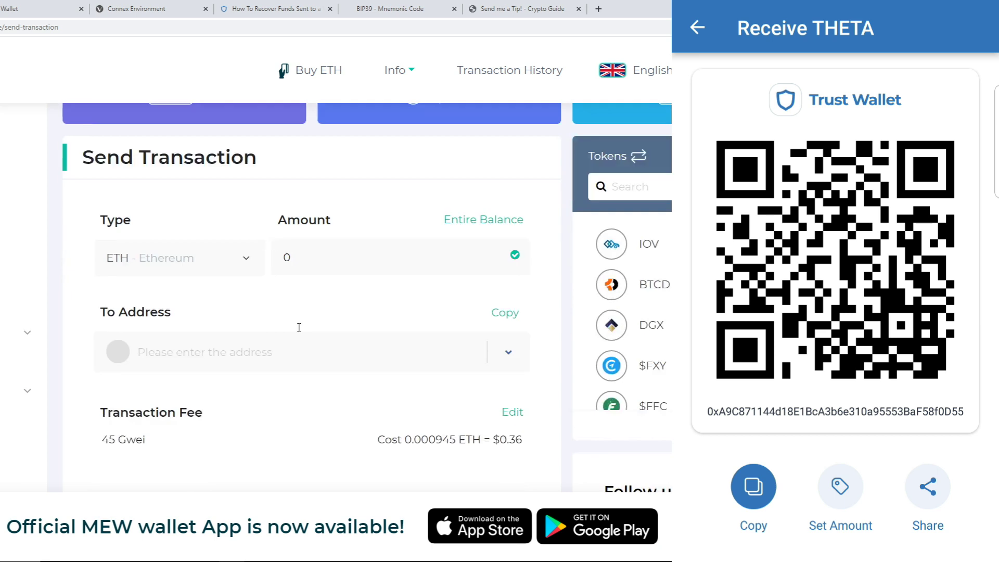
{"action": "left_click", "coordinate": [201, 318]}
{"action": "key", "text": "ctrl+v"}
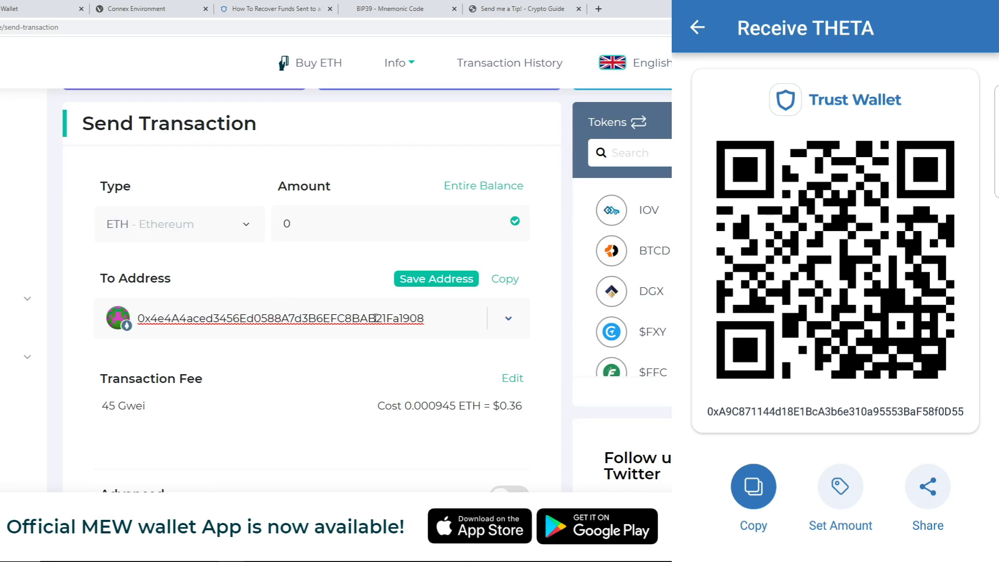
{"action": "left_click", "coordinate": [482, 188]}
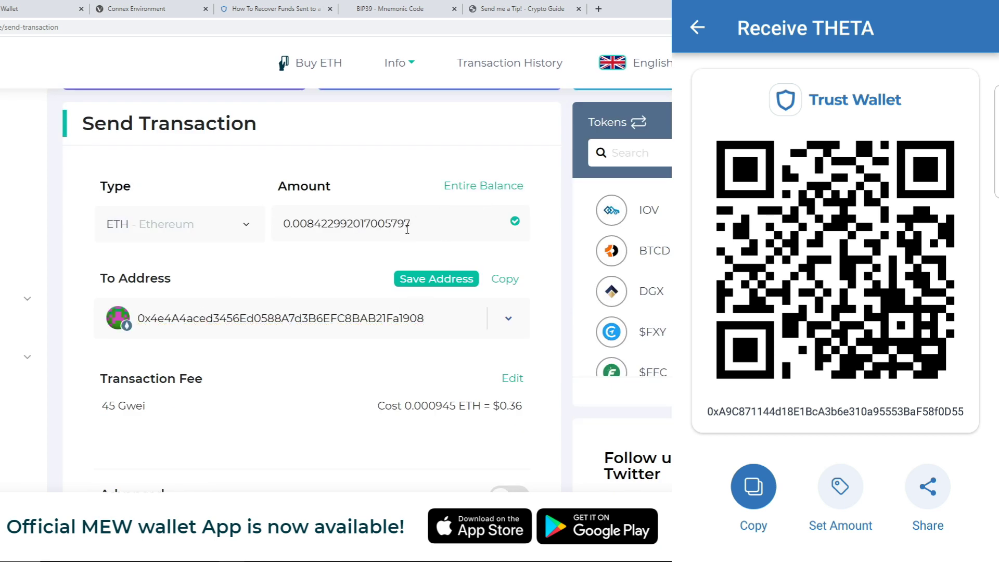
{"action": "scroll", "coordinate": [408, 229], "scroll_direction": "down", "scroll_amount": 6}
{"action": "left_click", "coordinate": [323, 368]}
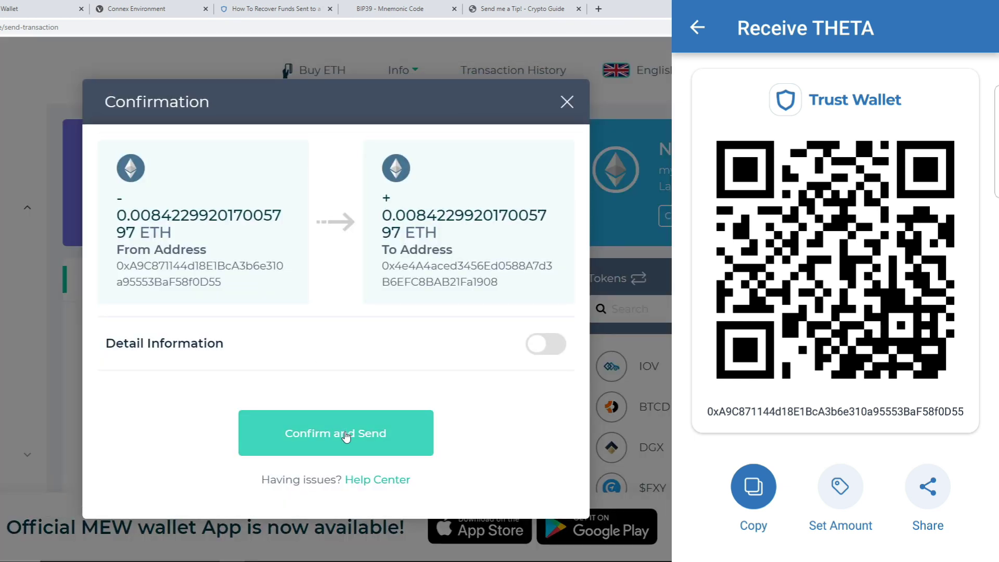
{"action": "left_click", "coordinate": [346, 436]}
{"action": "left_click", "coordinate": [346, 436]}
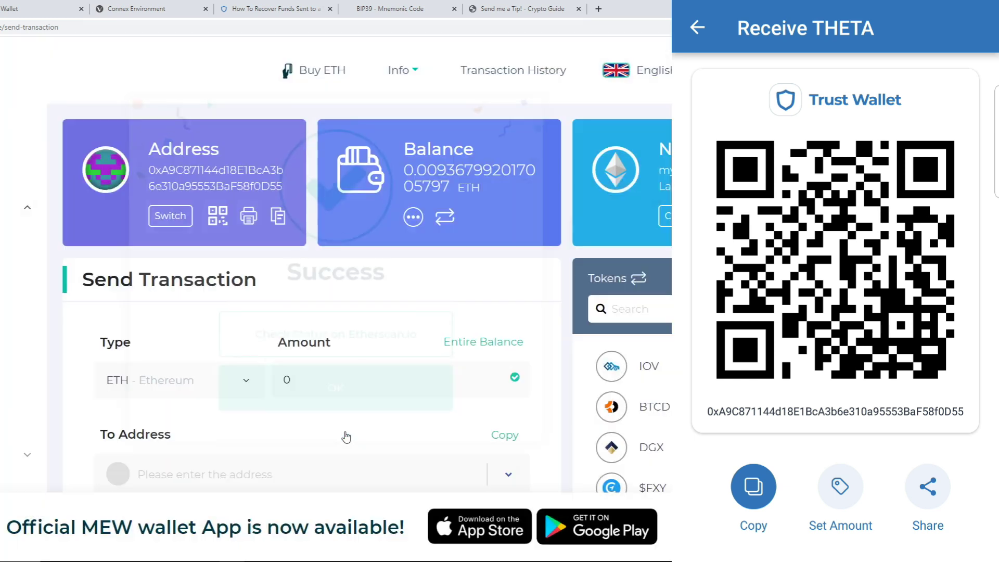